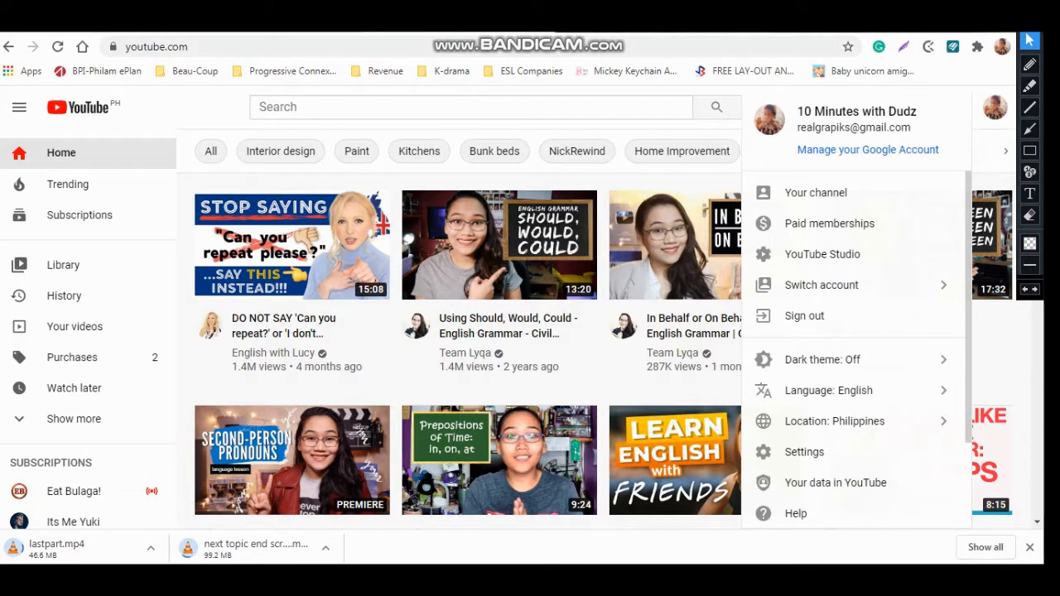
Open YouTube Studio for the signed-in channel
click(1029, 150)
drag(747, 232, 908, 274)
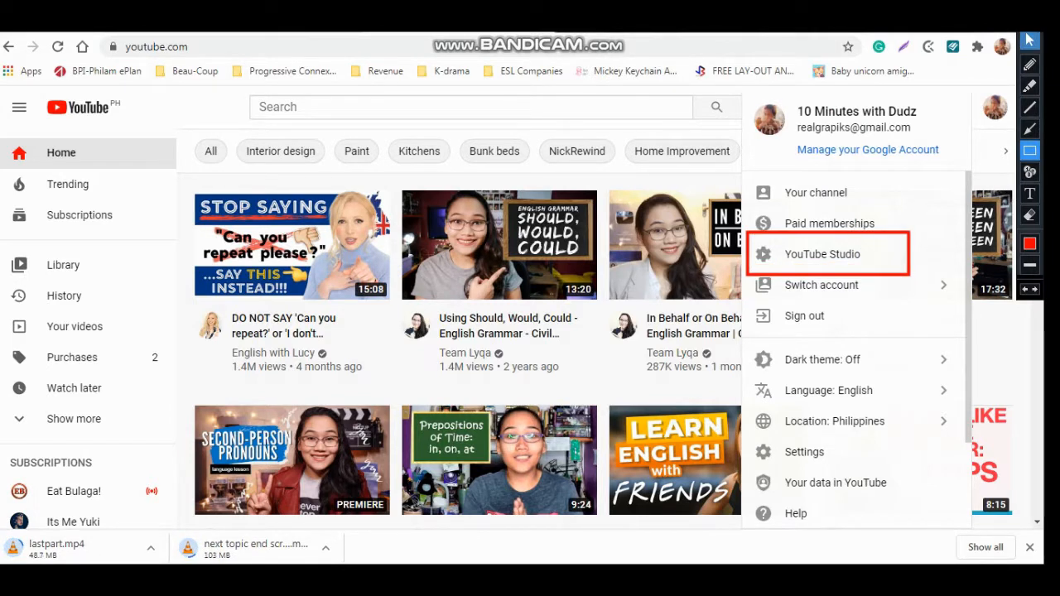
click(822, 255)
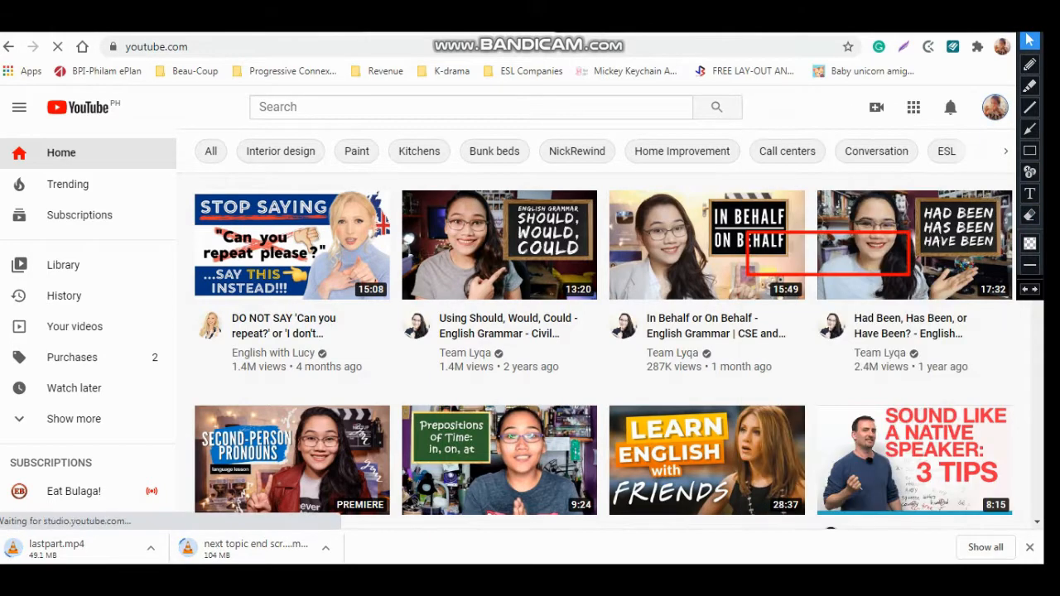
click(1029, 216)
click(909, 255)
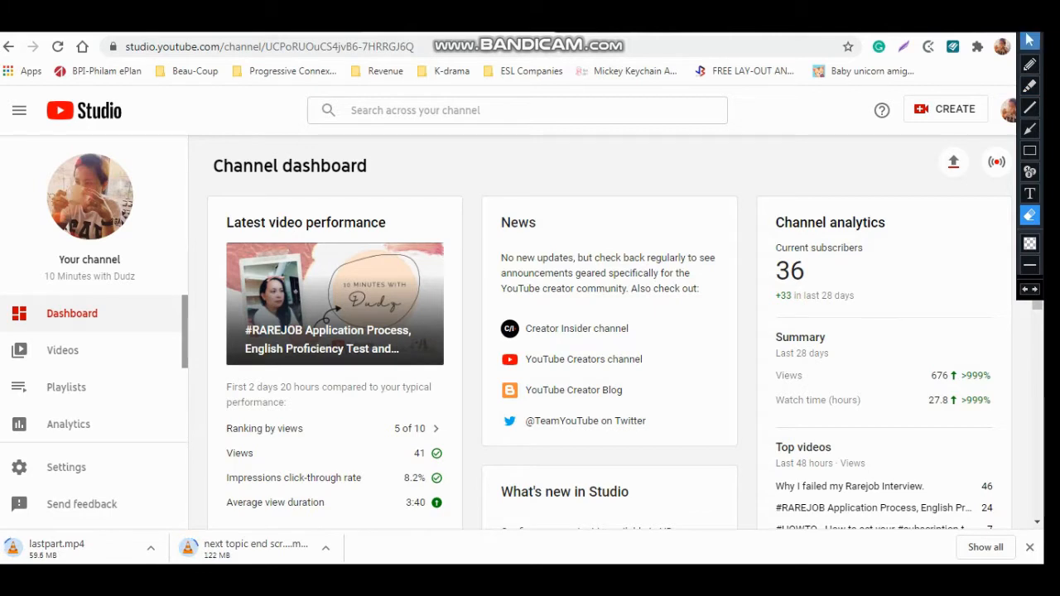
click(1029, 40)
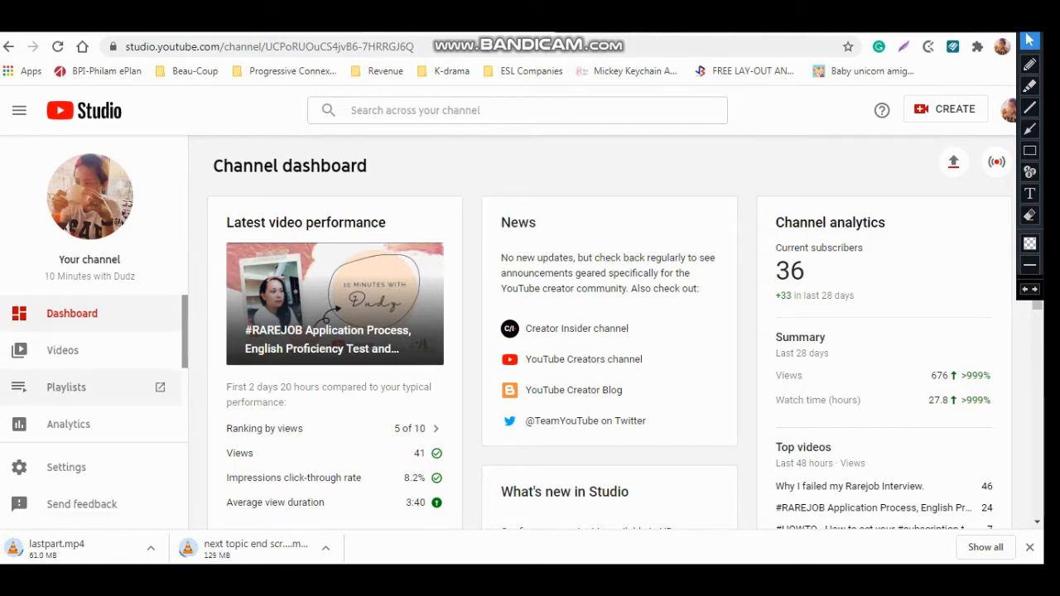
Open the details of the #RAREJOB Application Process video from the channel's uploaded videos
click(63, 351)
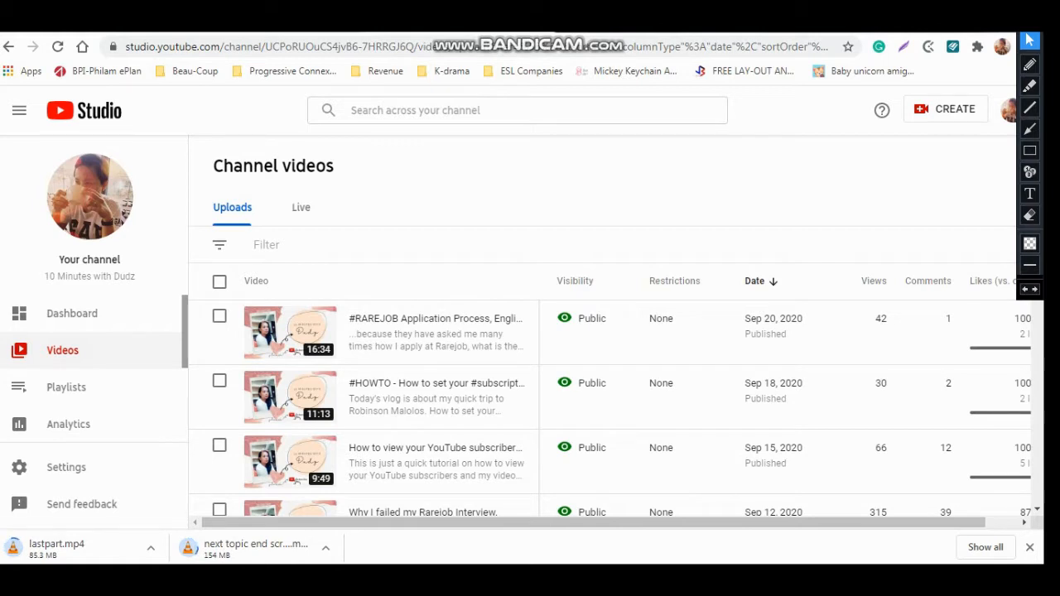
mouse_move(364, 333)
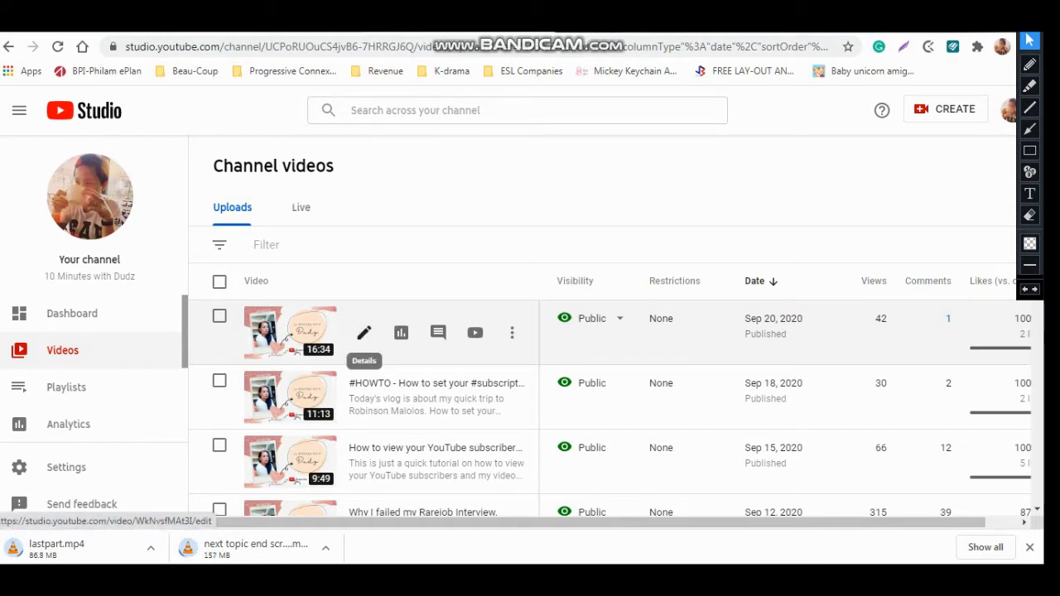
click(365, 333)
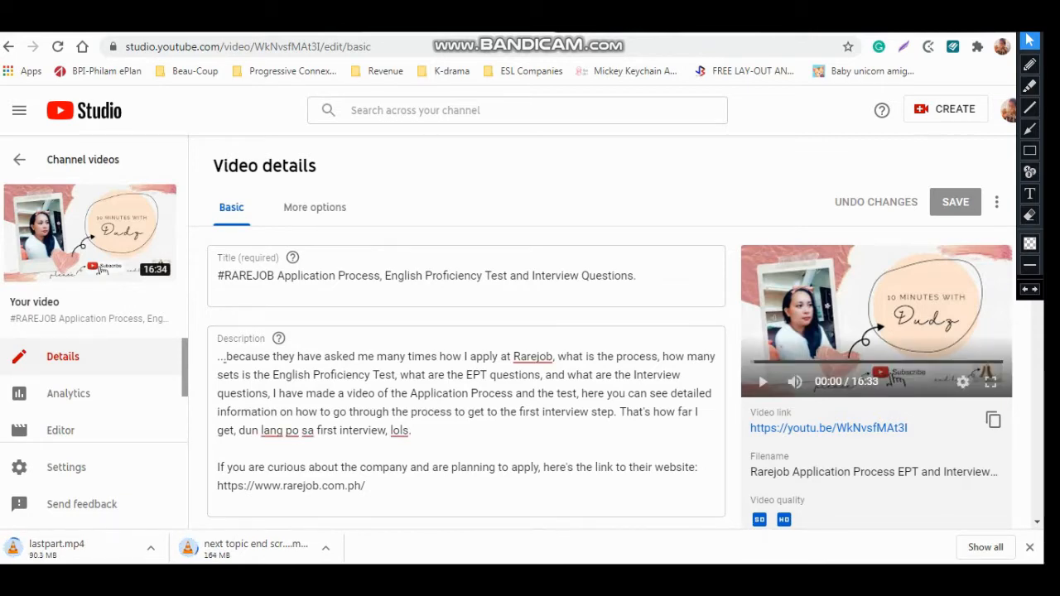
Open the end screen editor for the #RAREJOB Application Process video
scroll(463, 373, down, 4)
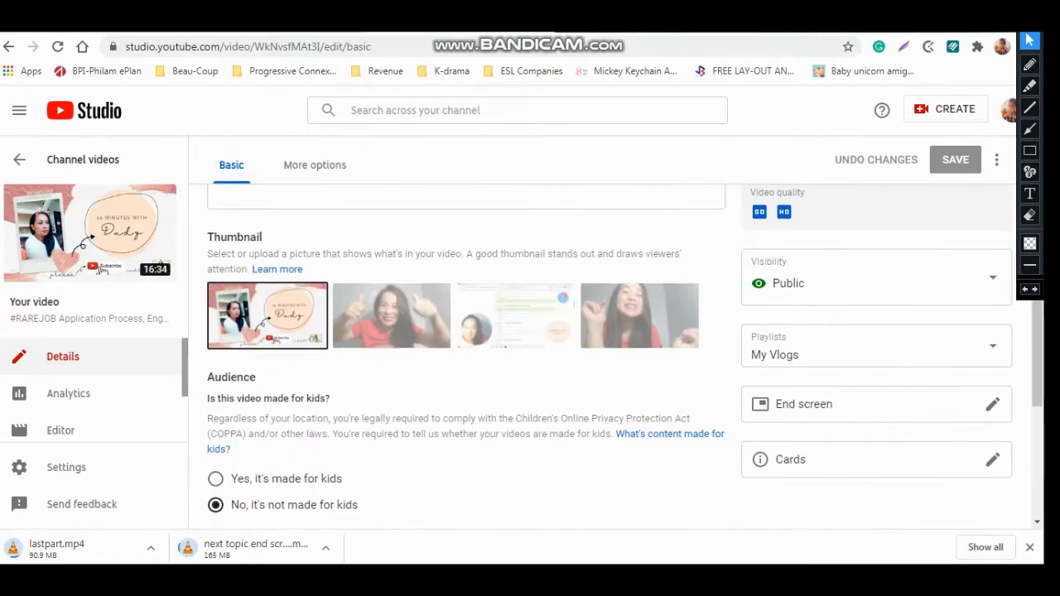
click(1029, 150)
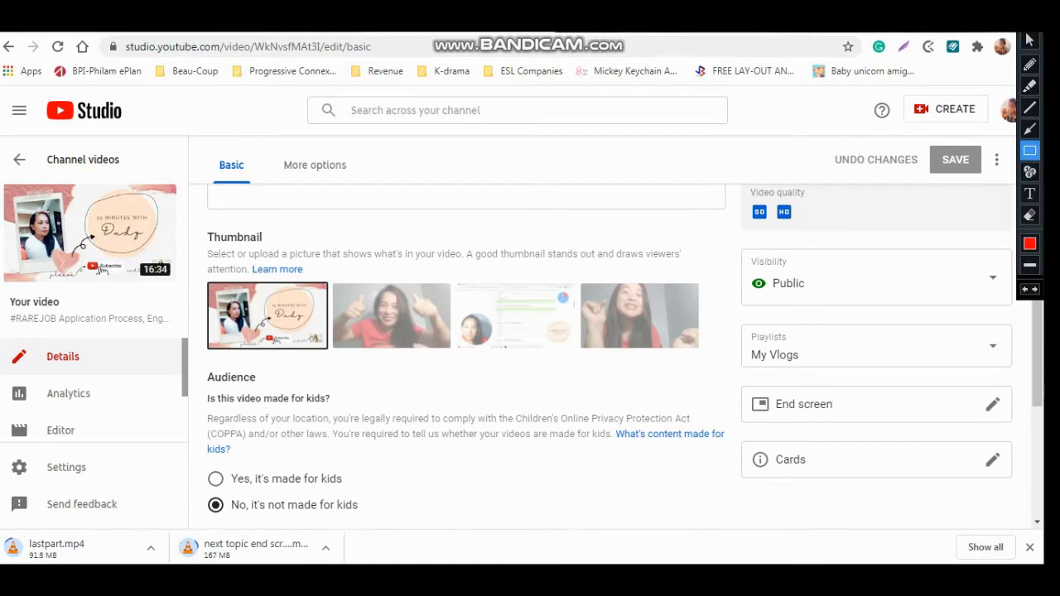
mouse_move(729, 376)
mouse_down()
mouse_move(991, 435)
mouse_move(1028, 433)
mouse_up()
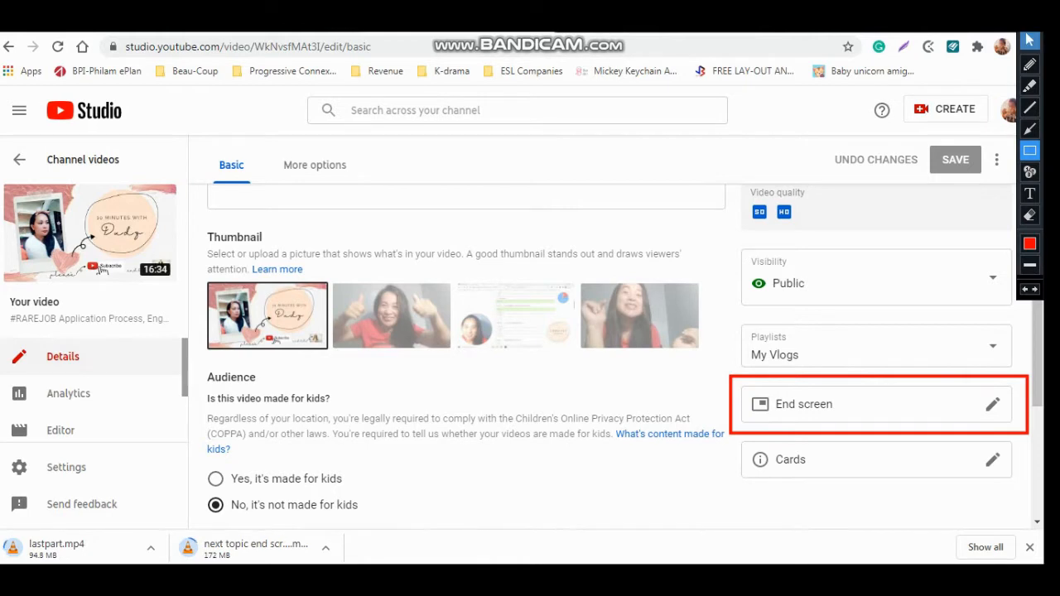
click(1030, 40)
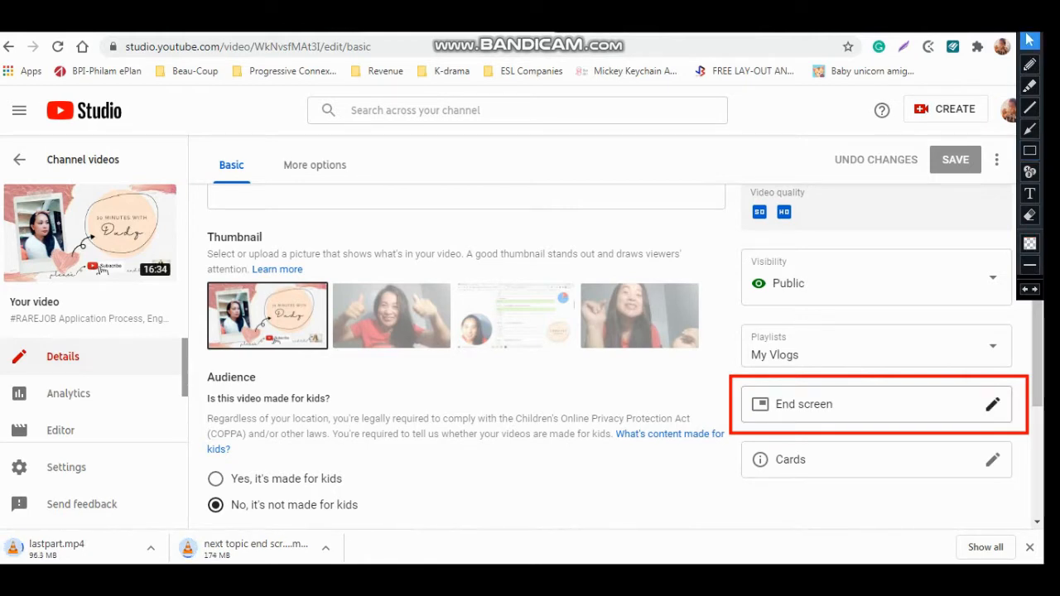
click(992, 405)
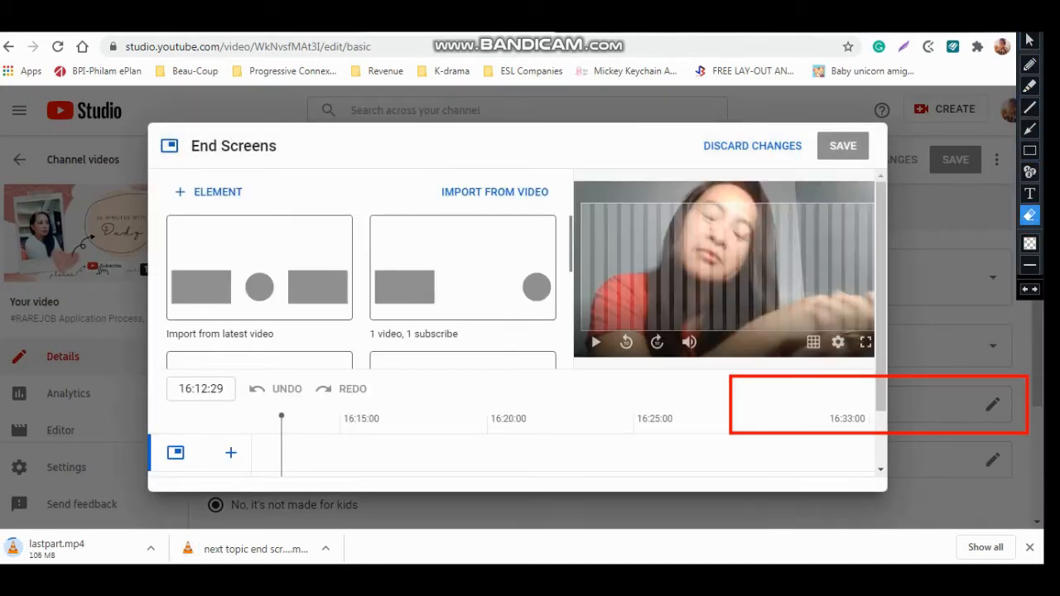
mouse_move(705, 354)
mouse_down()
mouse_move(940, 444)
mouse_move(1040, 453)
mouse_up()
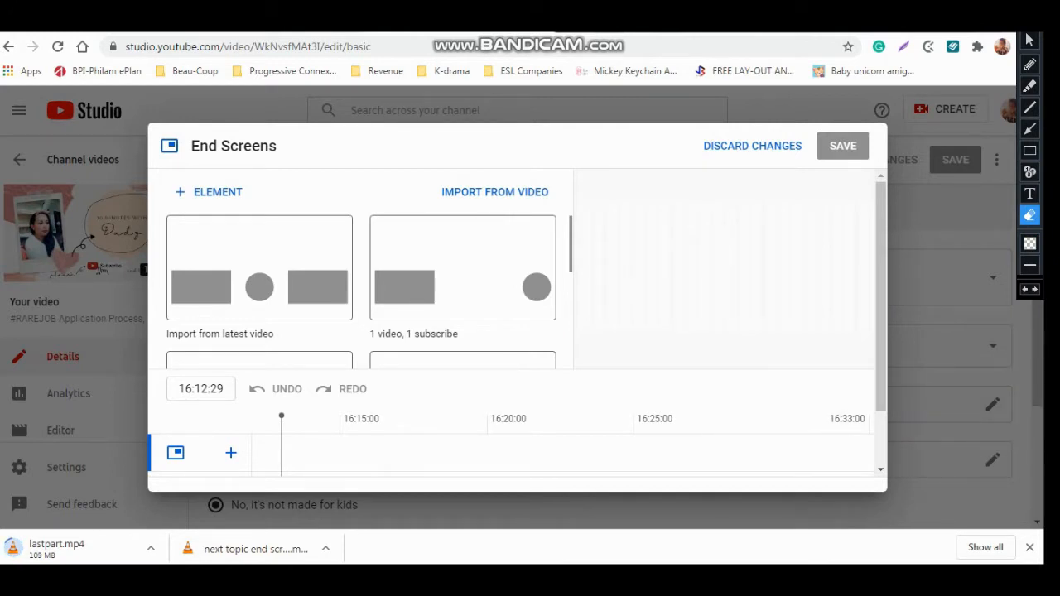
click(1029, 39)
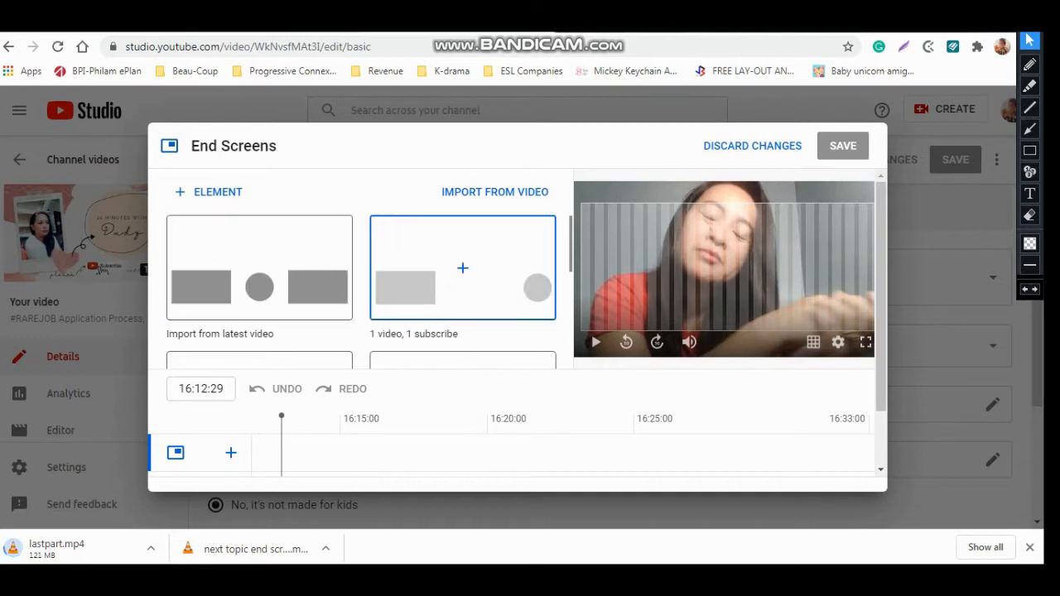
Look through the end screen templates and apply the "Import from latest video" layout
scroll(462, 290, down, 2)
scroll(462, 290, down, 1)
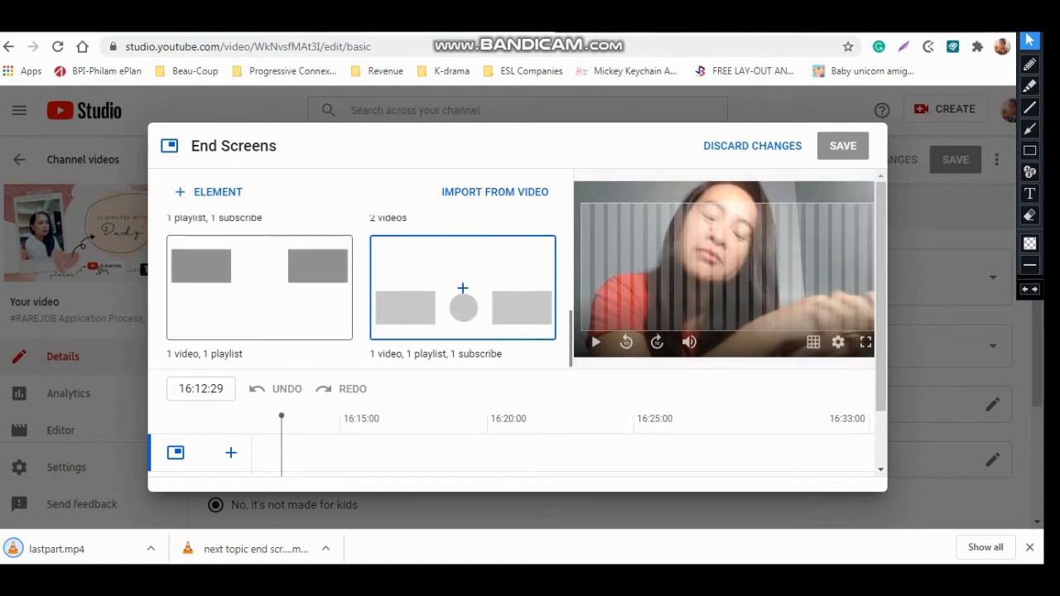
scroll(462, 286, up, 1)
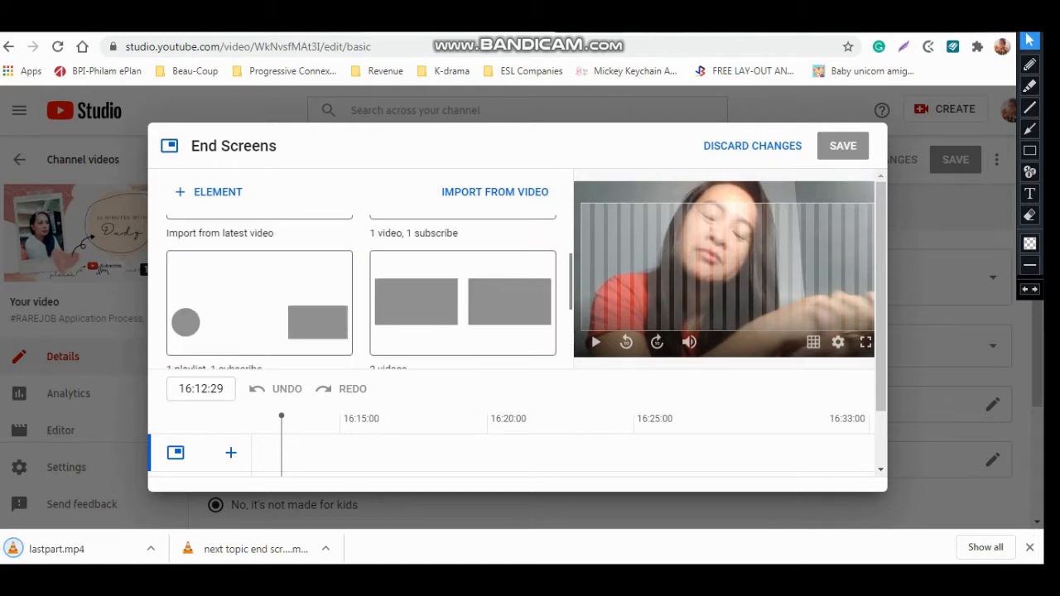
scroll(259, 352, up, 1)
scroll(259, 274, up, 1)
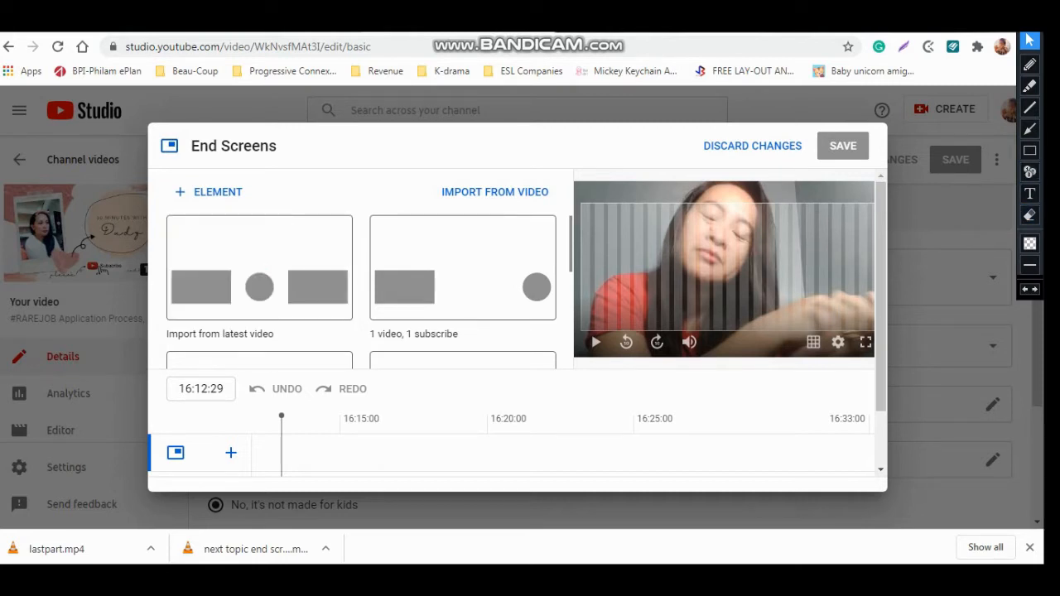
click(1029, 150)
mouse_move(157, 198)
mouse_down()
mouse_move(291, 331)
mouse_move(364, 339)
mouse_up()
drag(164, 263, 356, 319)
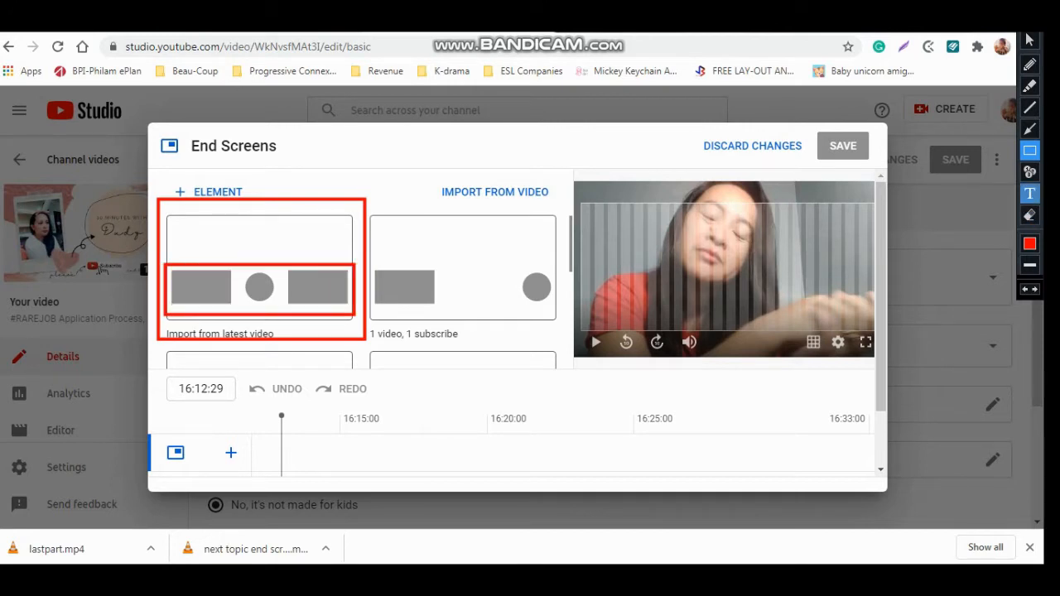
click(1029, 215)
mouse_move(145, 181)
mouse_down()
mouse_move(323, 364)
mouse_move(391, 357)
mouse_up()
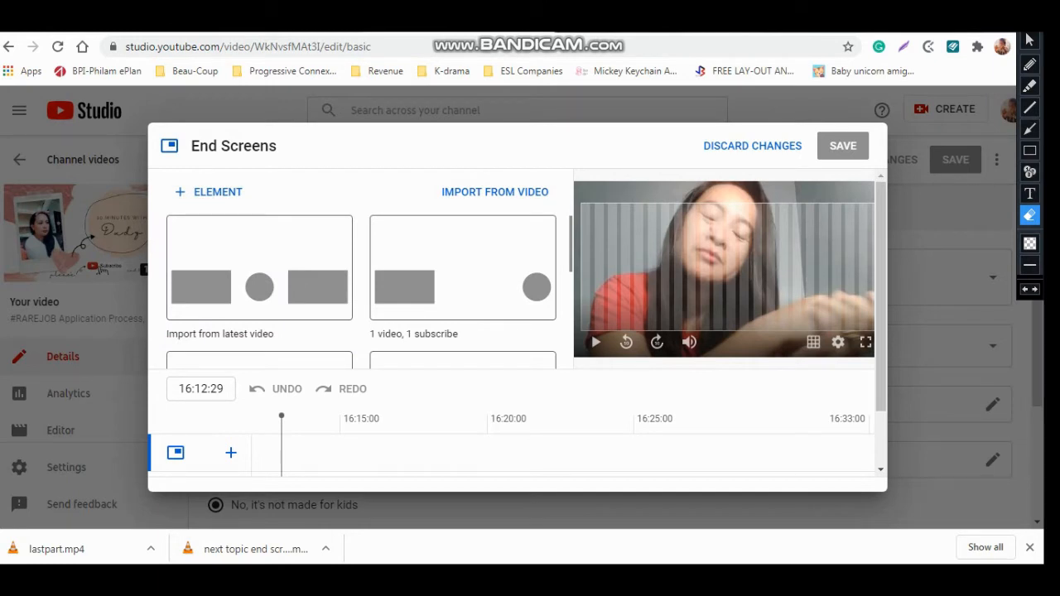
click(1029, 40)
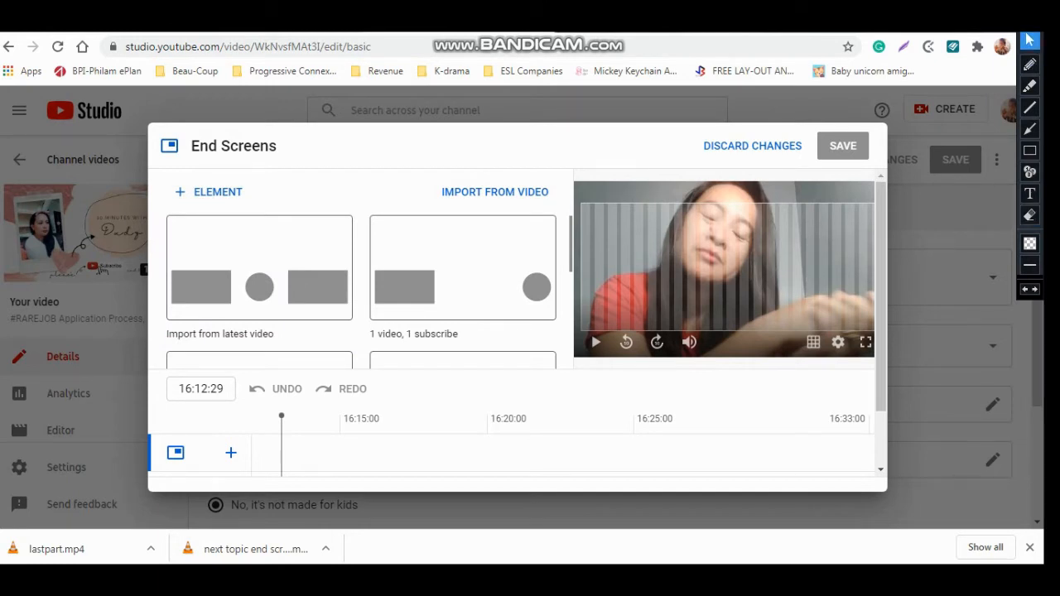
click(259, 268)
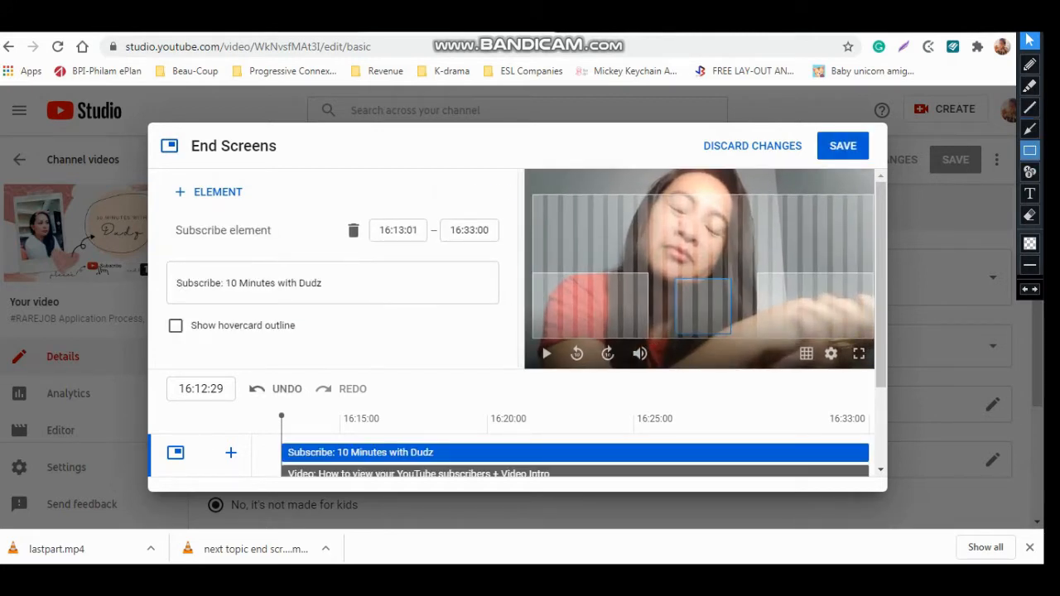
click(1029, 150)
mouse_move(512, 254)
mouse_down()
mouse_move(765, 339)
mouse_move(896, 366)
mouse_up()
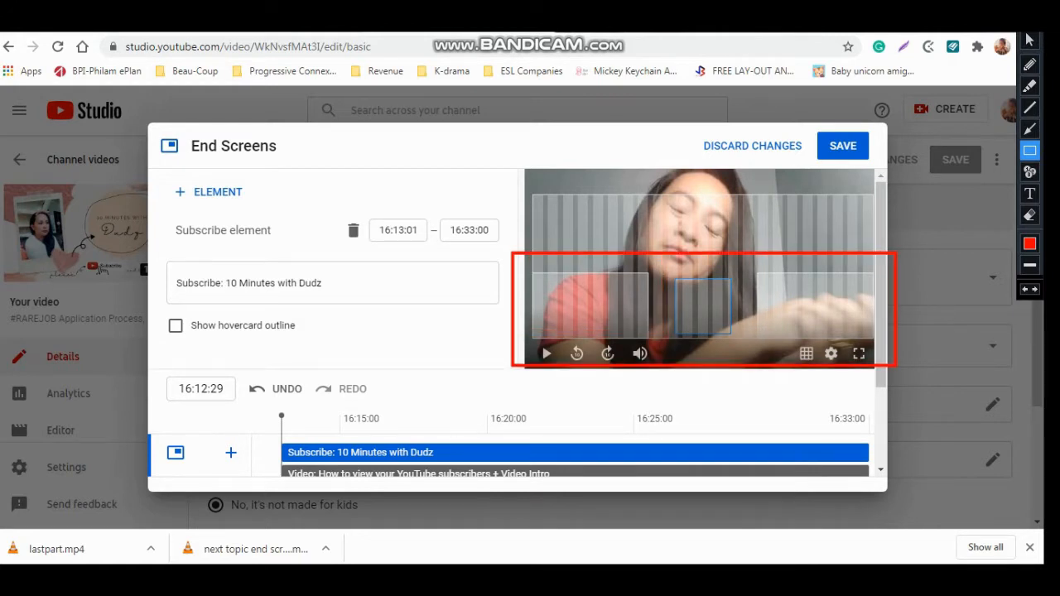
click(1029, 129)
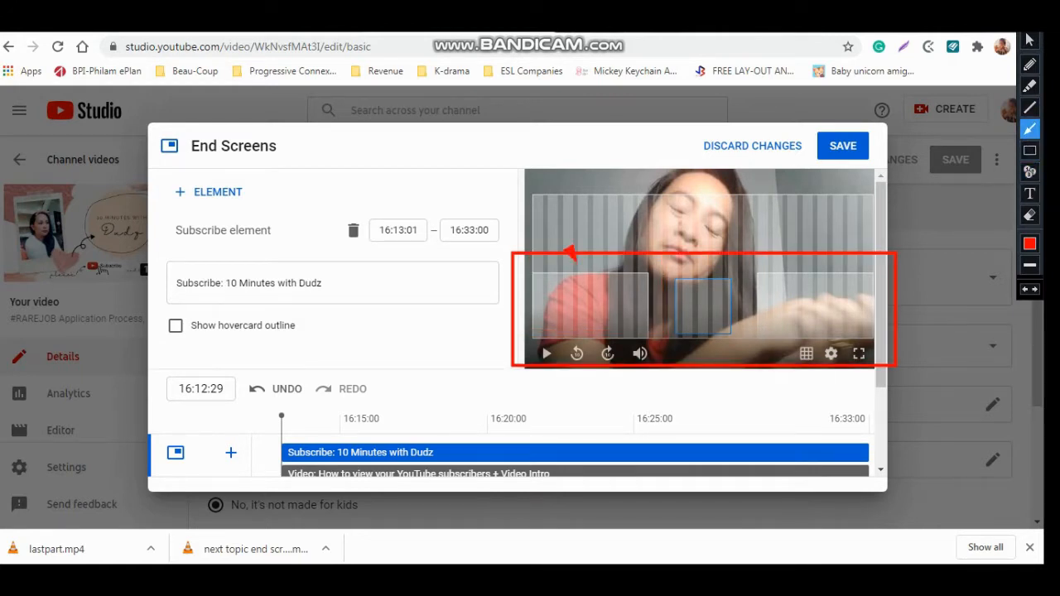
drag(567, 251, 582, 269)
drag(791, 246, 818, 282)
drag(684, 252, 695, 269)
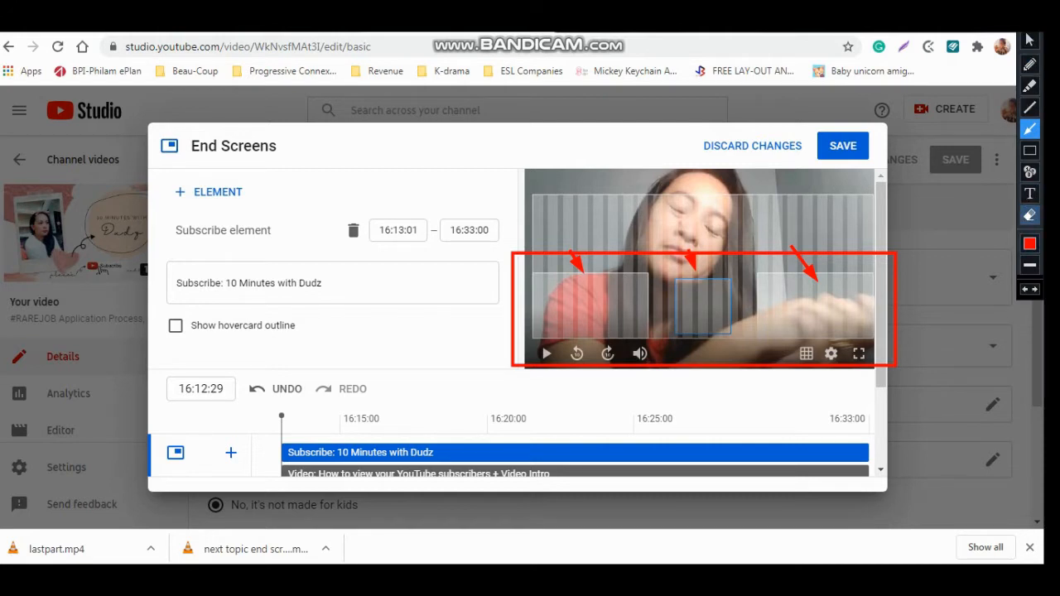
double_click(1029, 215)
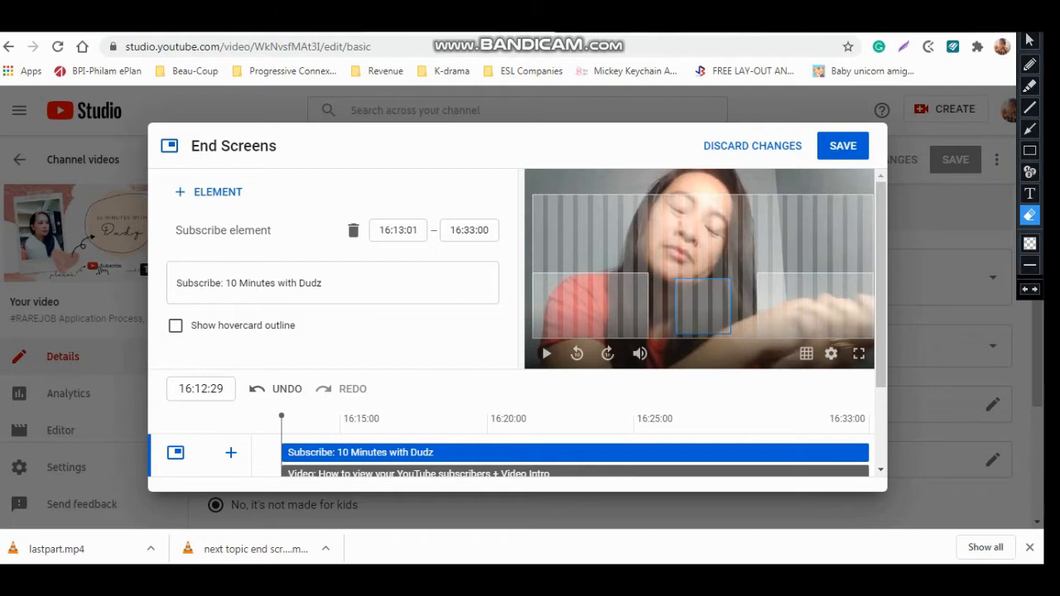
click(1029, 40)
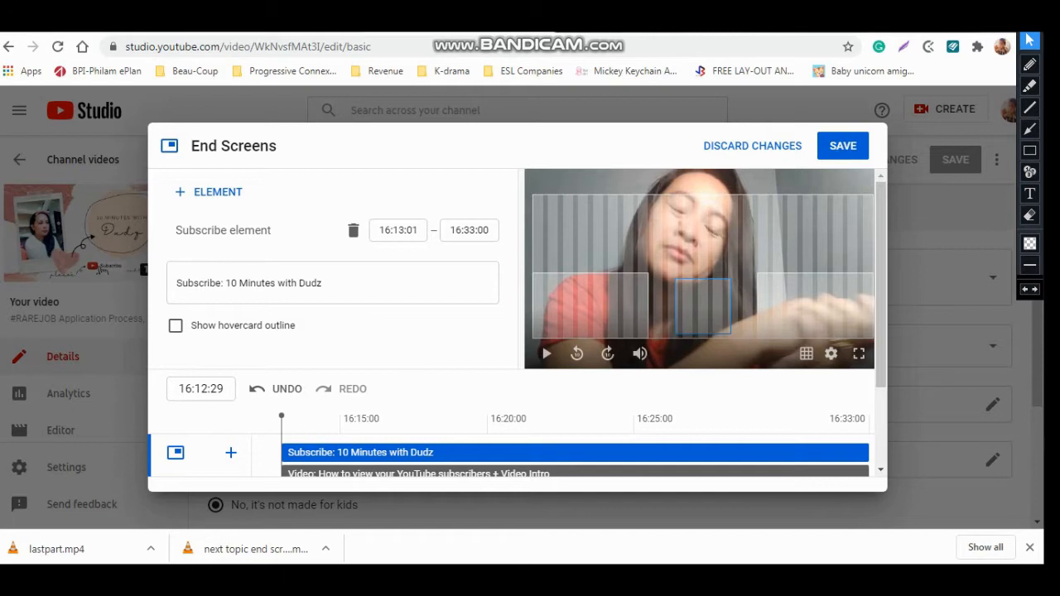
Add another video element to the end screen, featuring the most recent upload
click(211, 192)
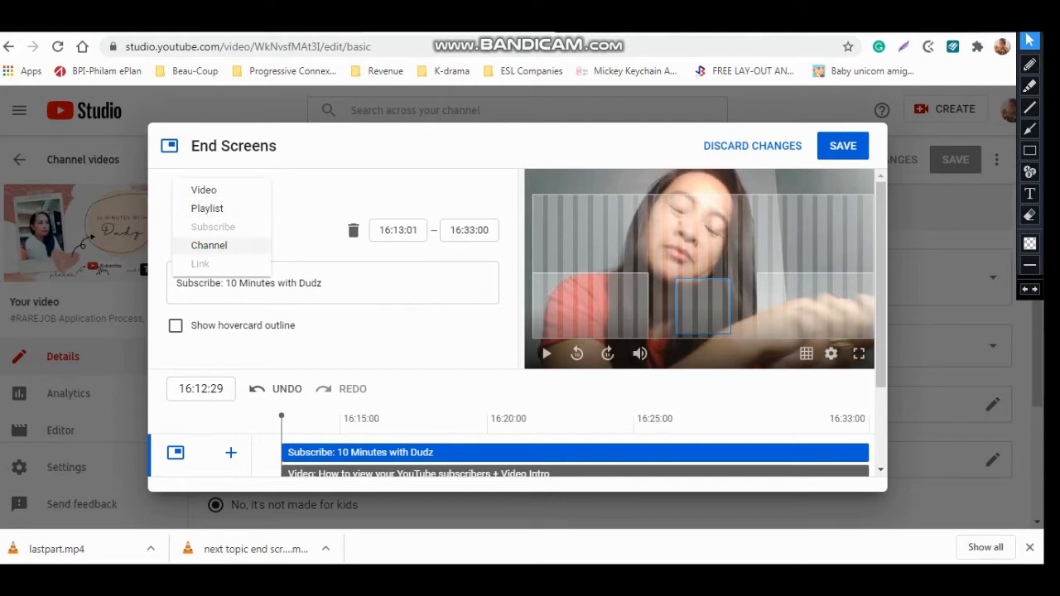
click(1029, 150)
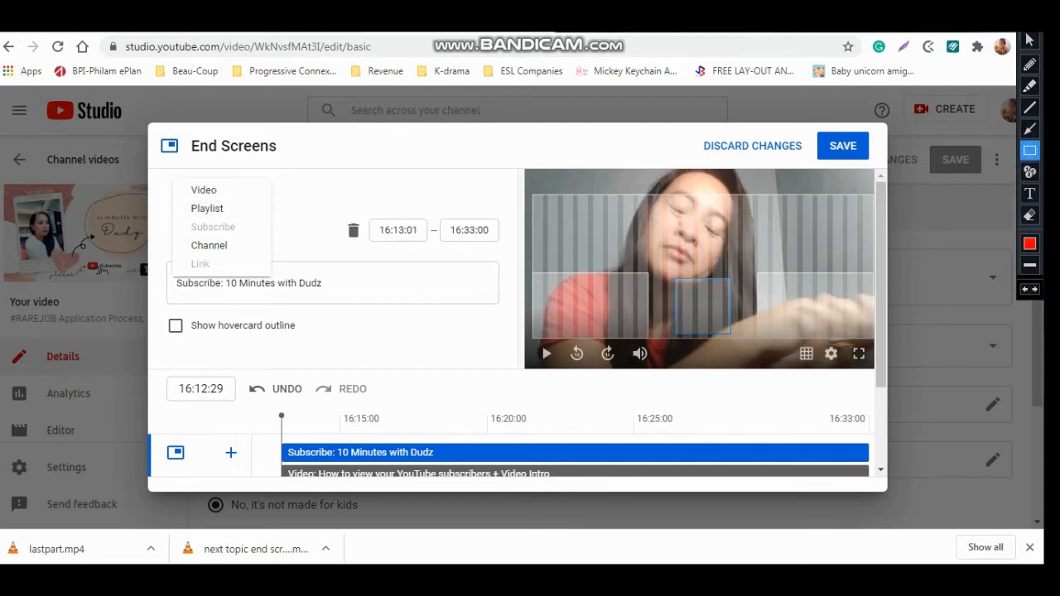
drag(179, 174, 248, 198)
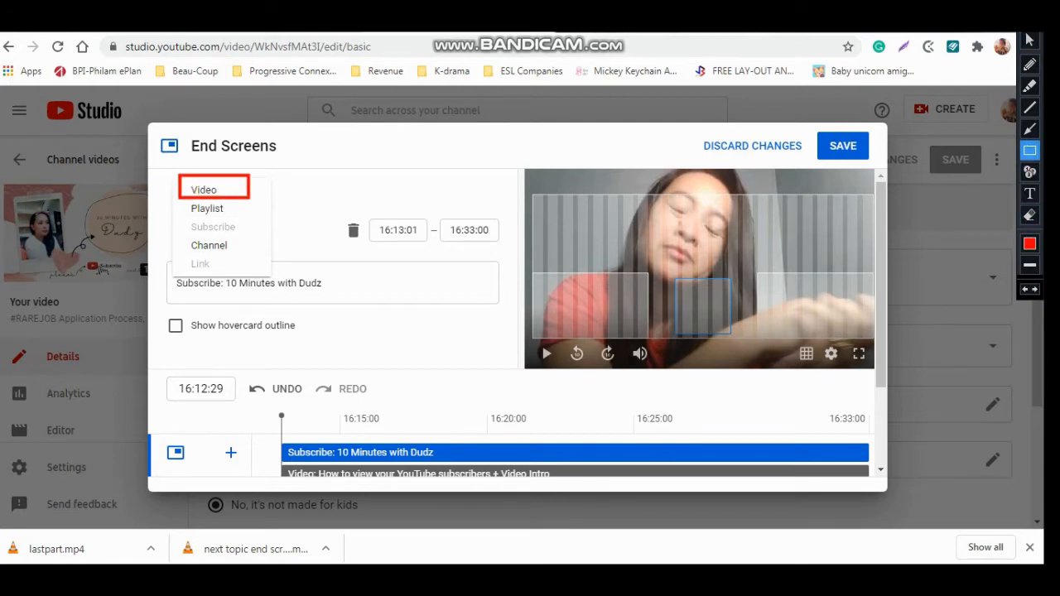
click(1029, 215)
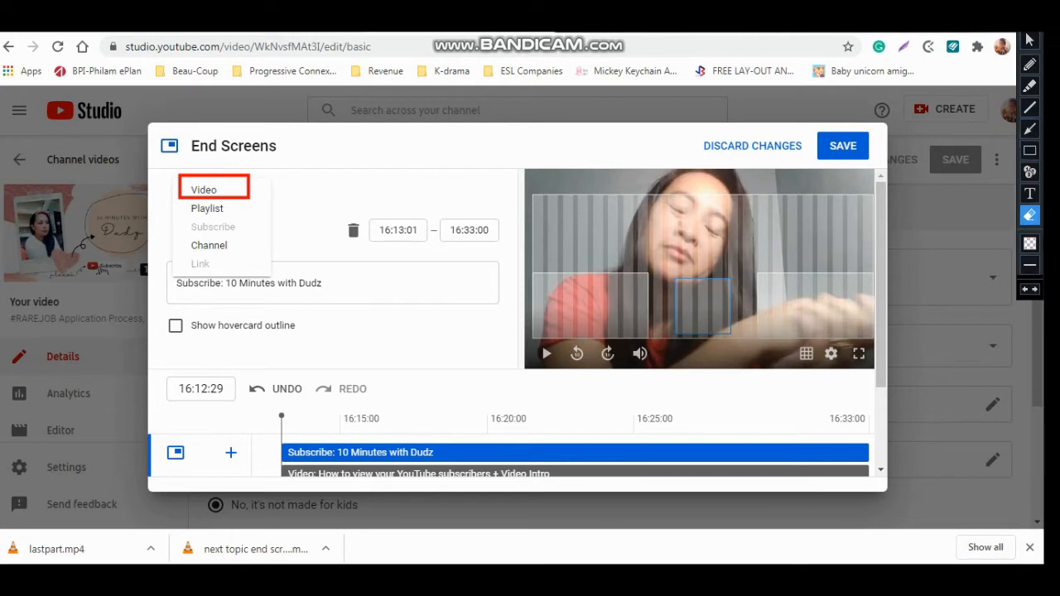
drag(162, 155, 280, 204)
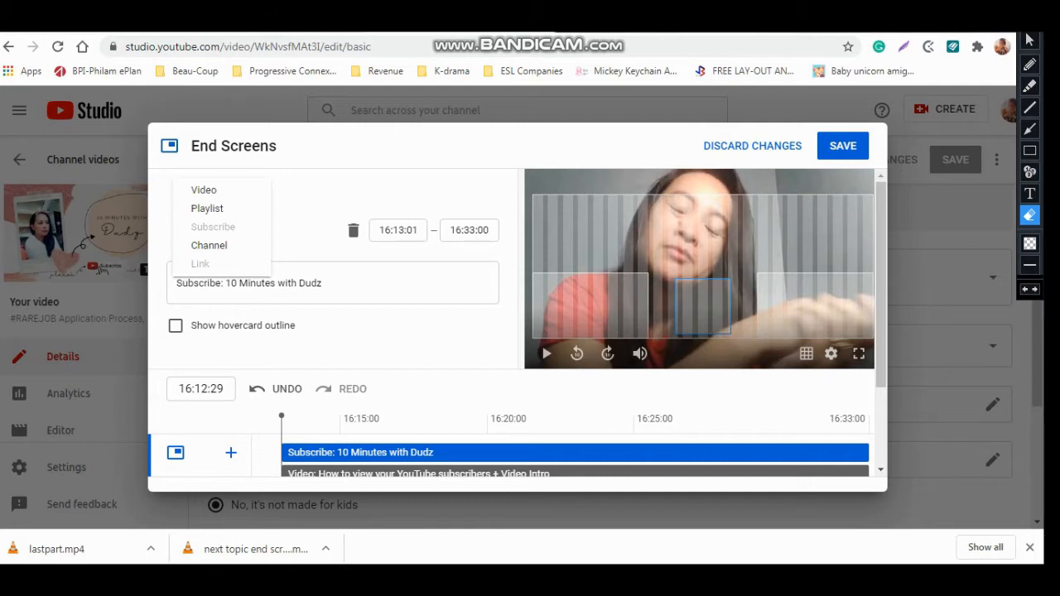
click(1030, 40)
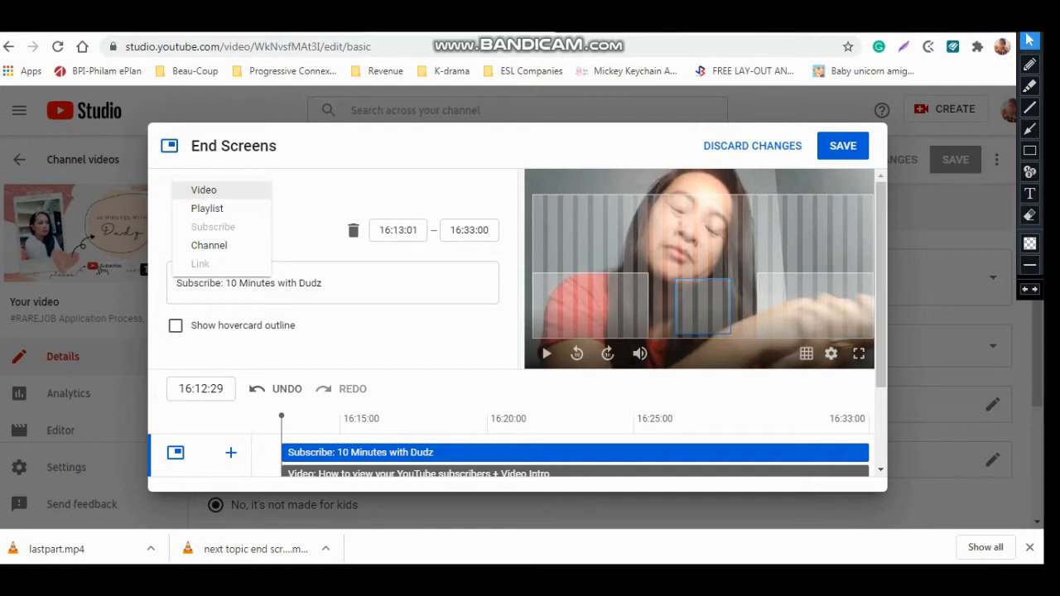
click(204, 190)
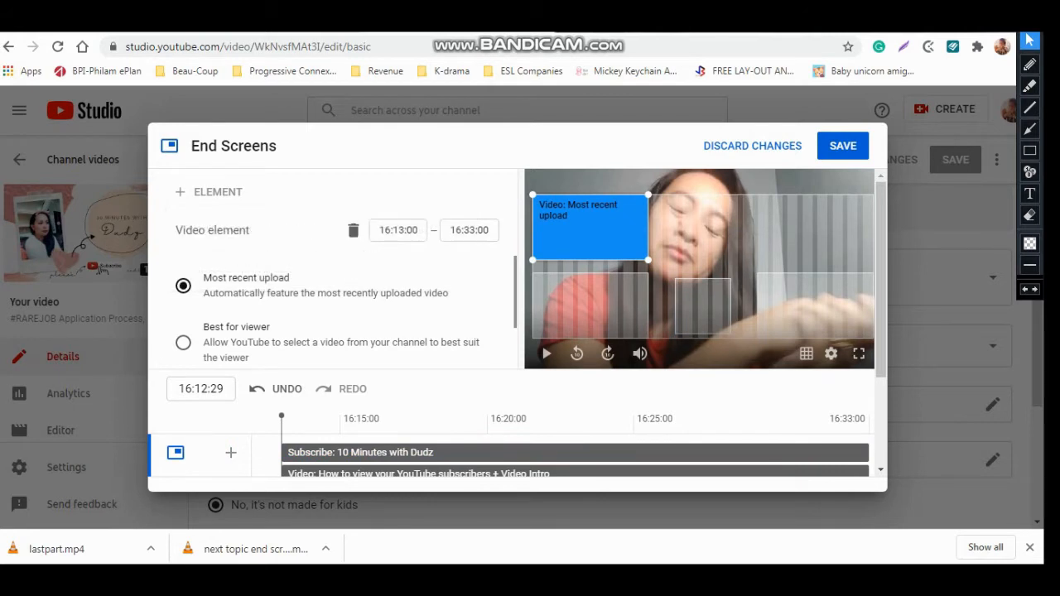
right_click(605, 242)
key(Escape)
right_click(625, 217)
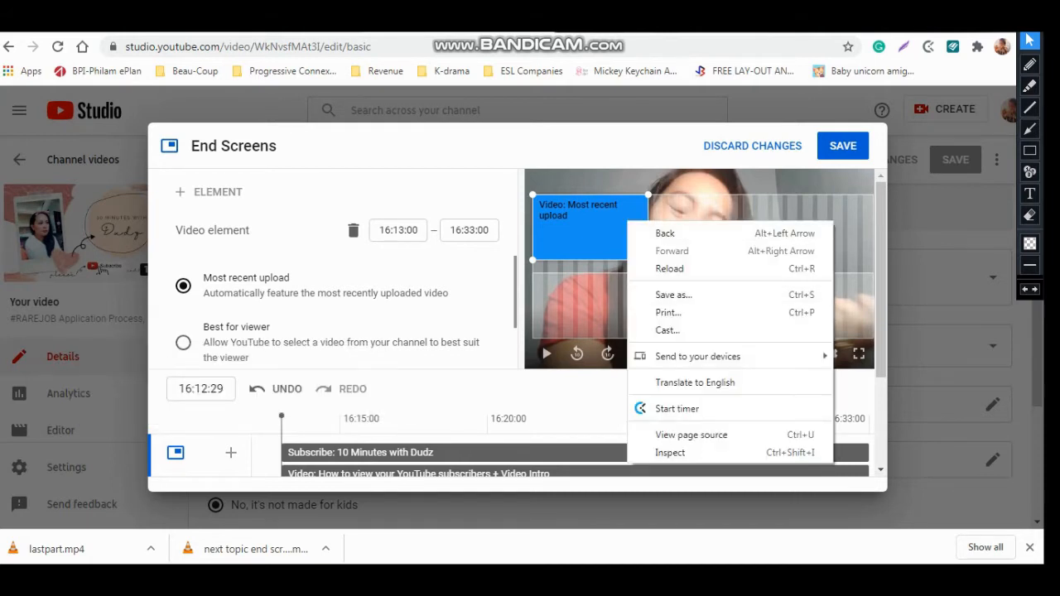
key(Escape)
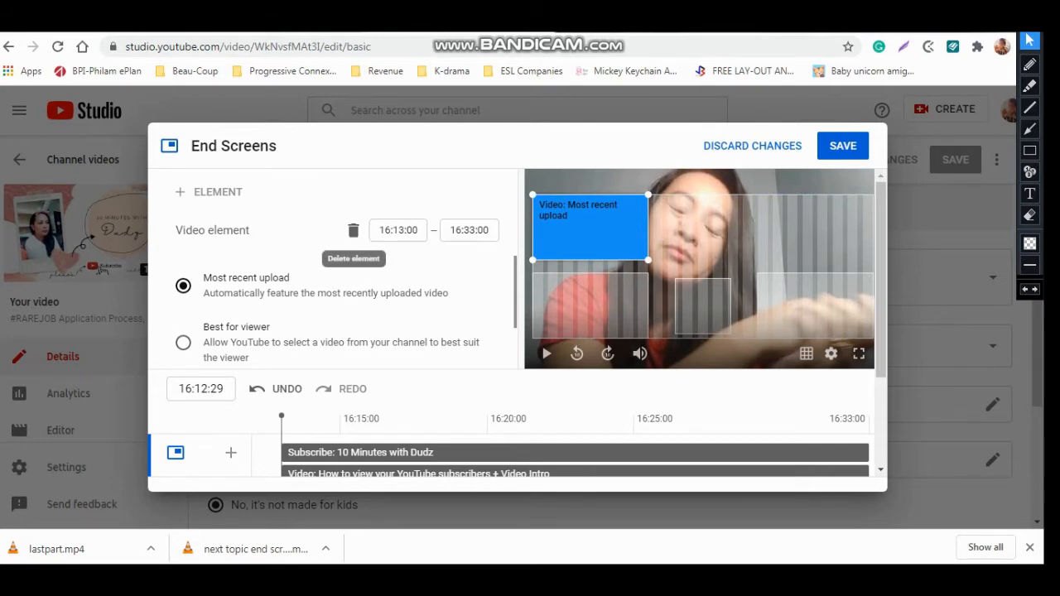
Delete the "Most recent upload" video element from the end screen
click(1029, 150)
drag(336, 215, 364, 250)
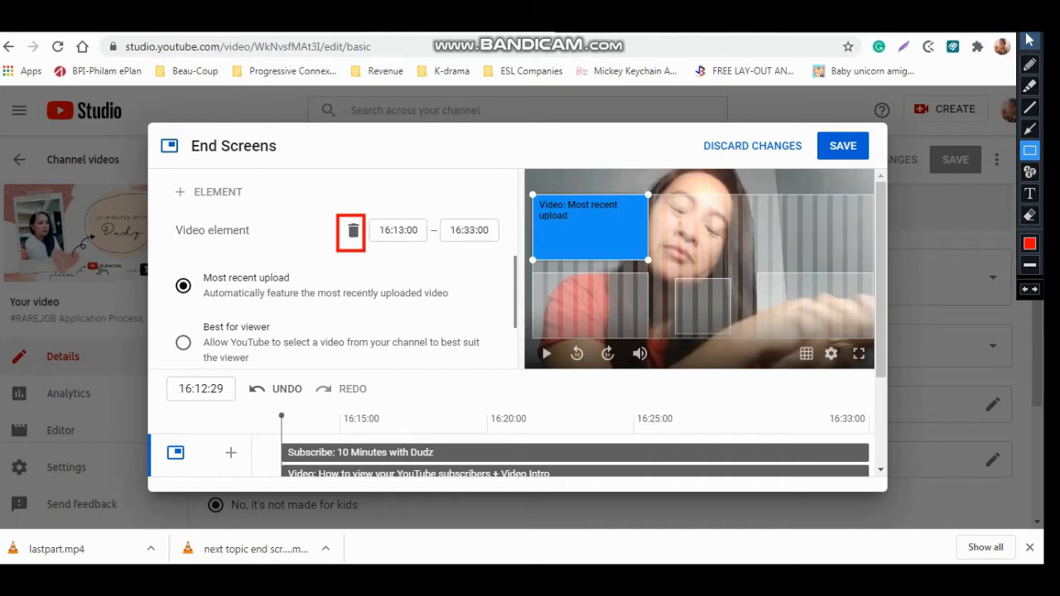
key(Escape)
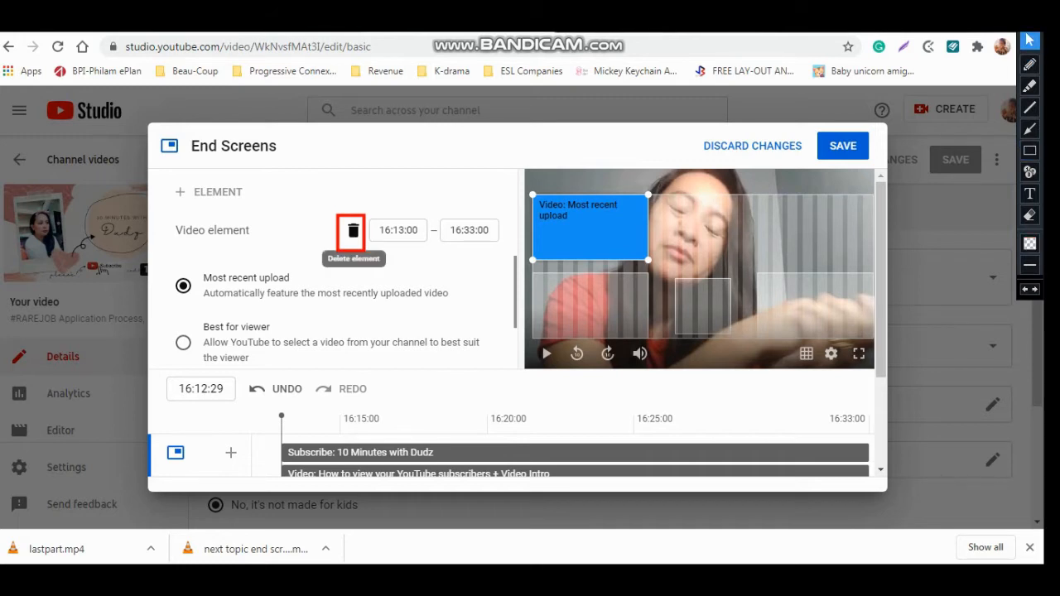
click(353, 231)
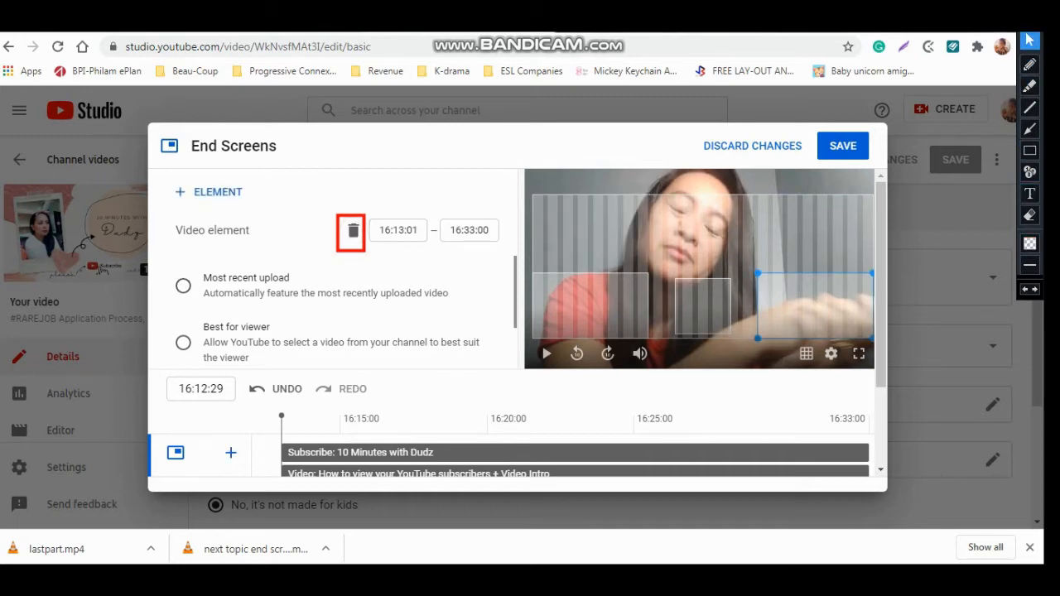
click(1029, 215)
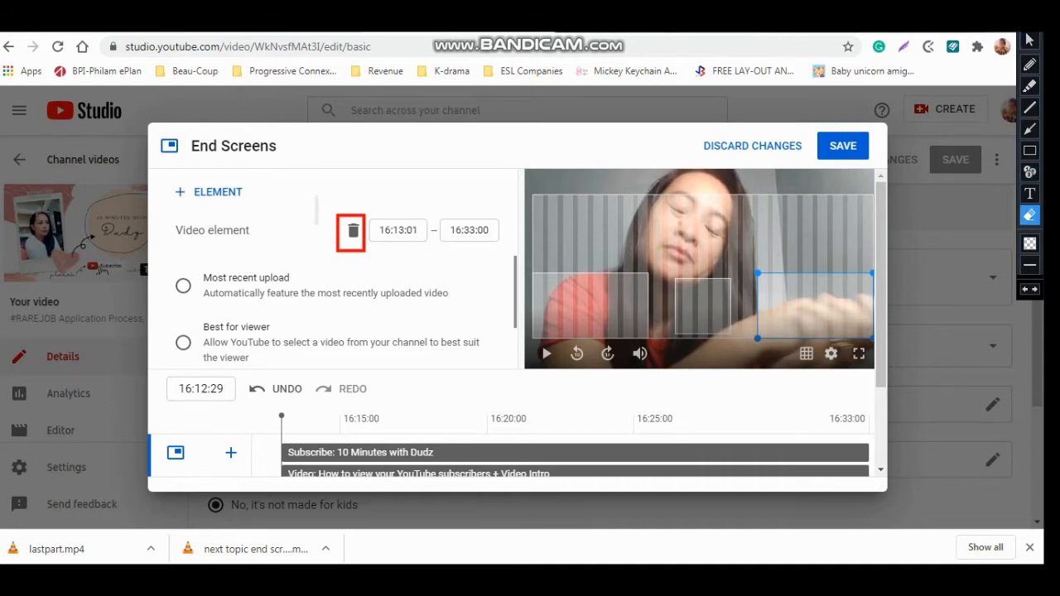
click(338, 232)
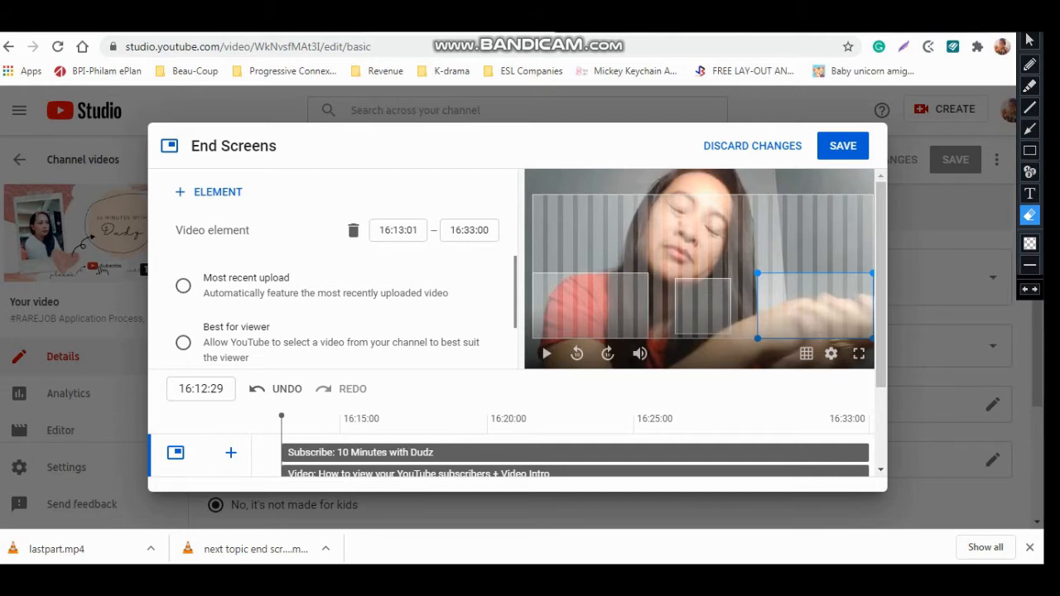
Review the video element's content options: Most recent upload, Best for viewer and Choose specific video
click(1029, 150)
mouse_move(152, 260)
mouse_down()
mouse_move(161, 276)
mouse_move(465, 313)
mouse_up()
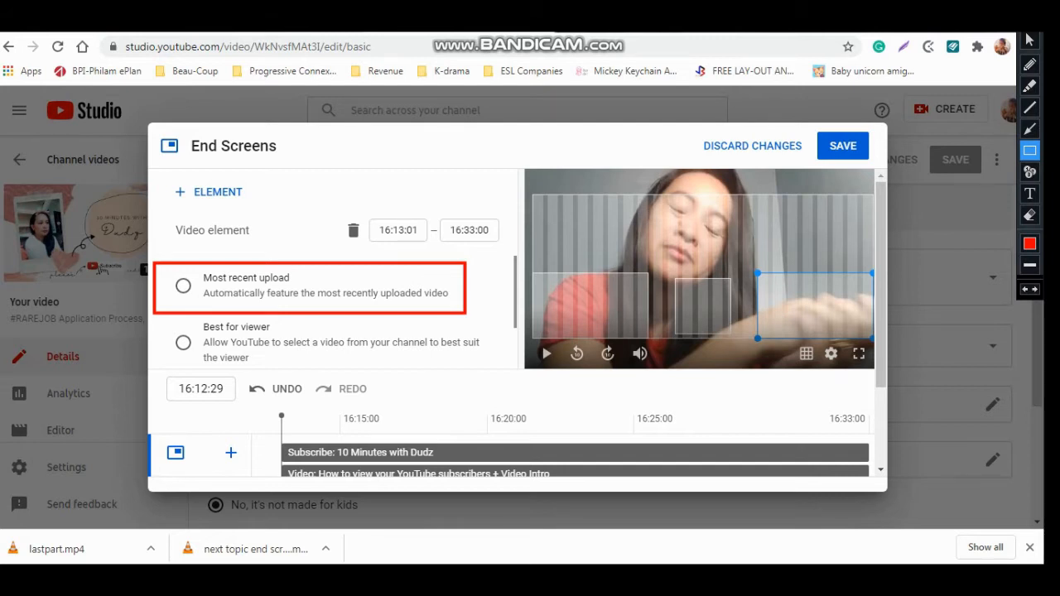
key(Escape)
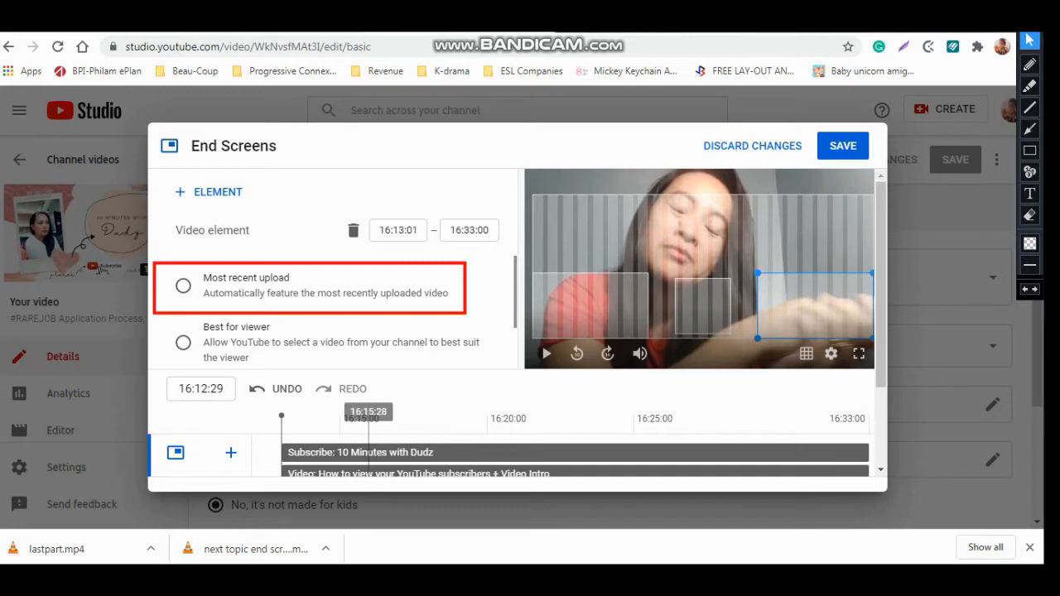
click(1029, 215)
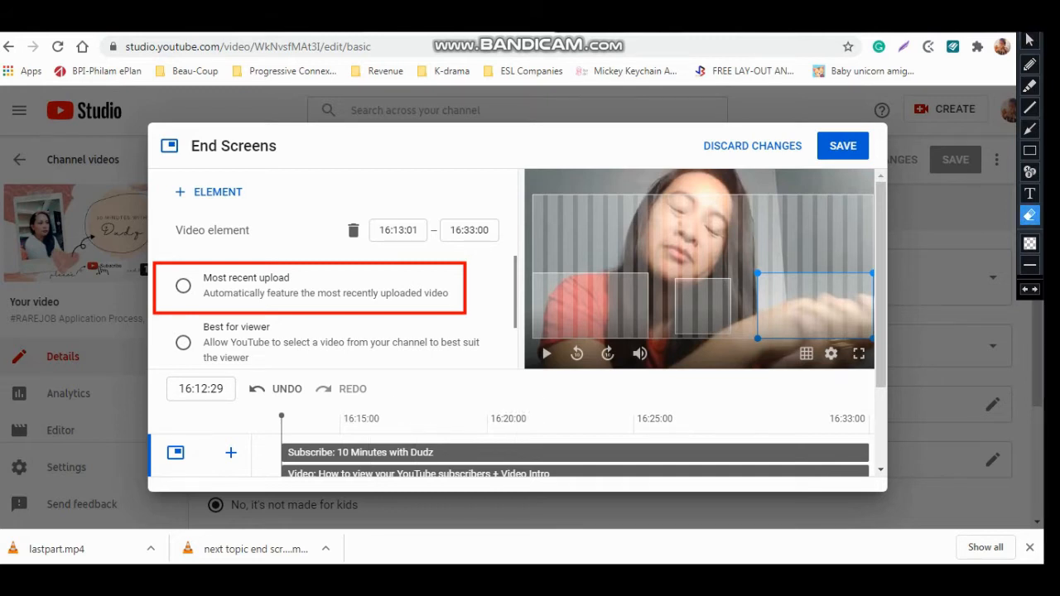
mouse_move(146, 239)
mouse_down()
mouse_move(388, 313)
mouse_move(470, 318)
mouse_up()
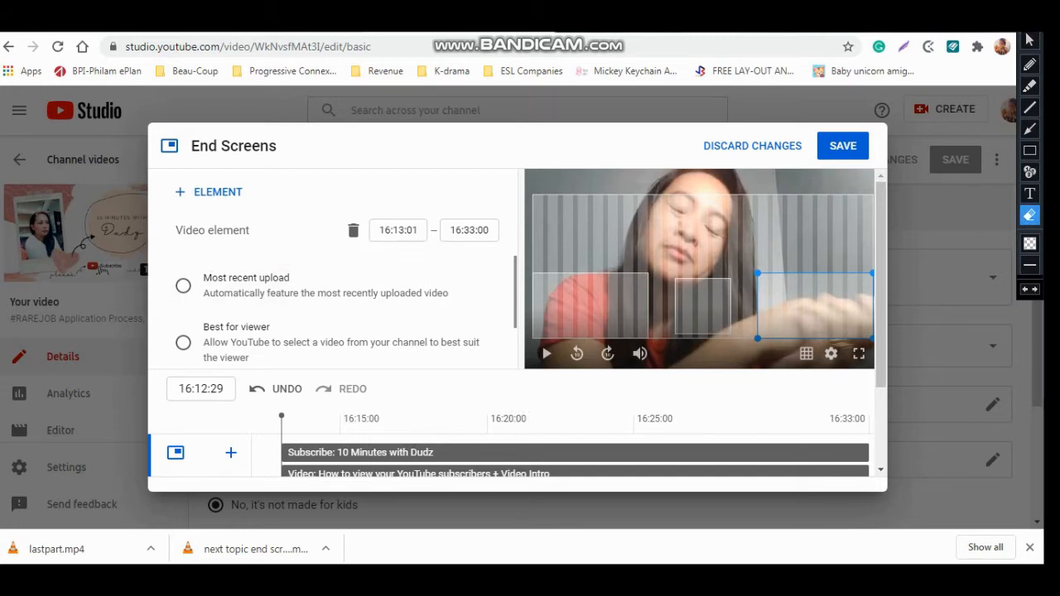
click(1029, 40)
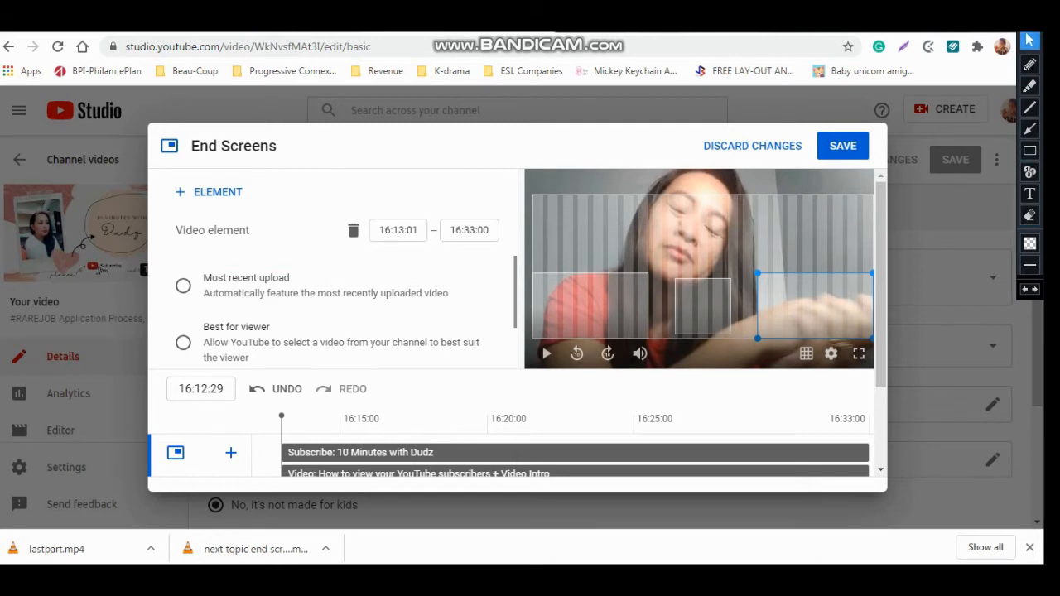
scroll(346, 312, down, 1)
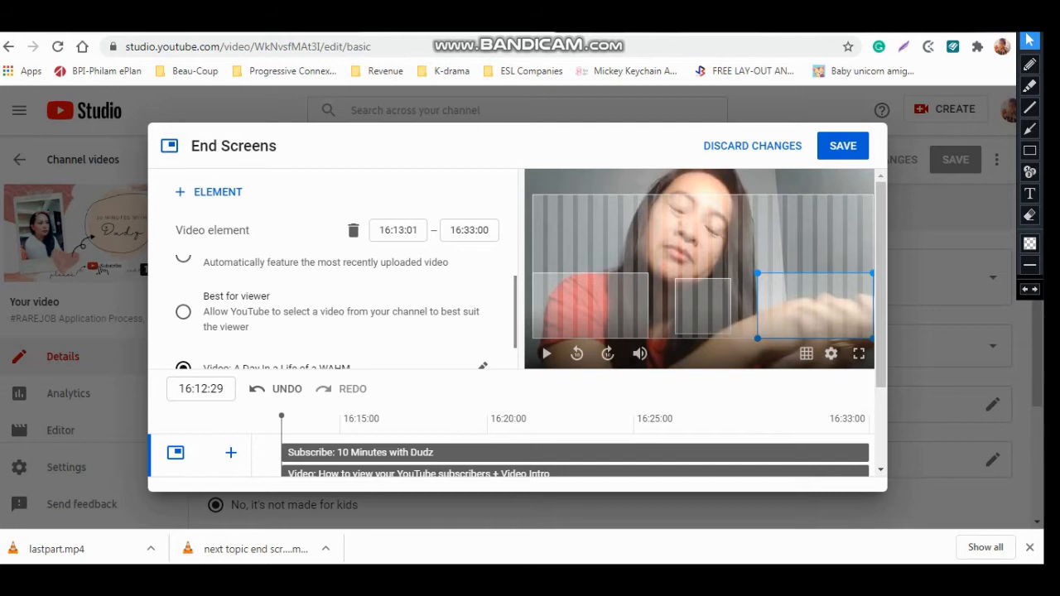
click(1029, 150)
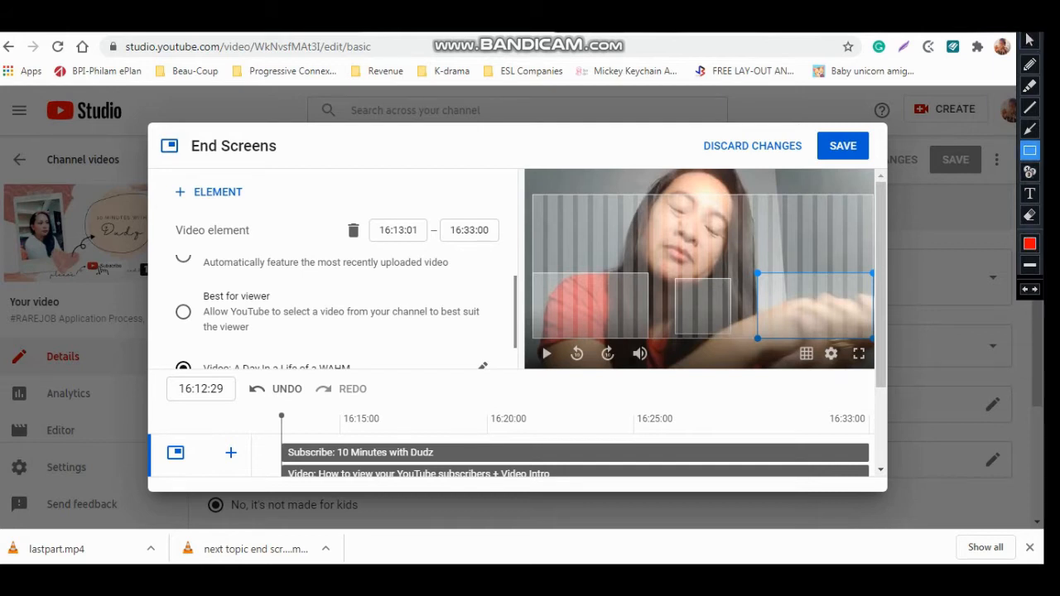
drag(166, 290, 501, 341)
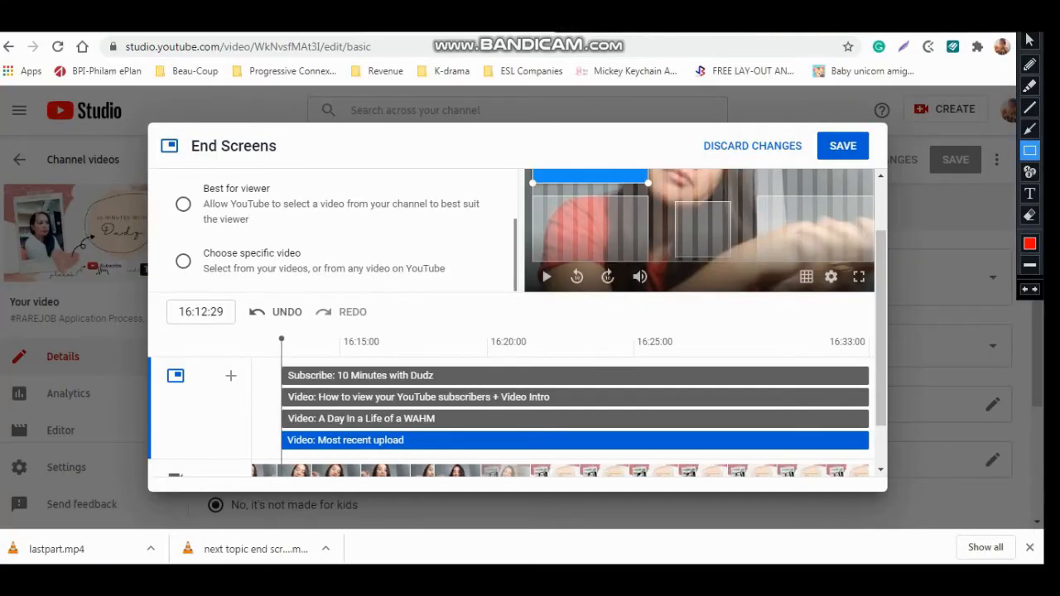
mouse_move(169, 239)
mouse_down()
mouse_move(393, 281)
mouse_move(492, 284)
mouse_up()
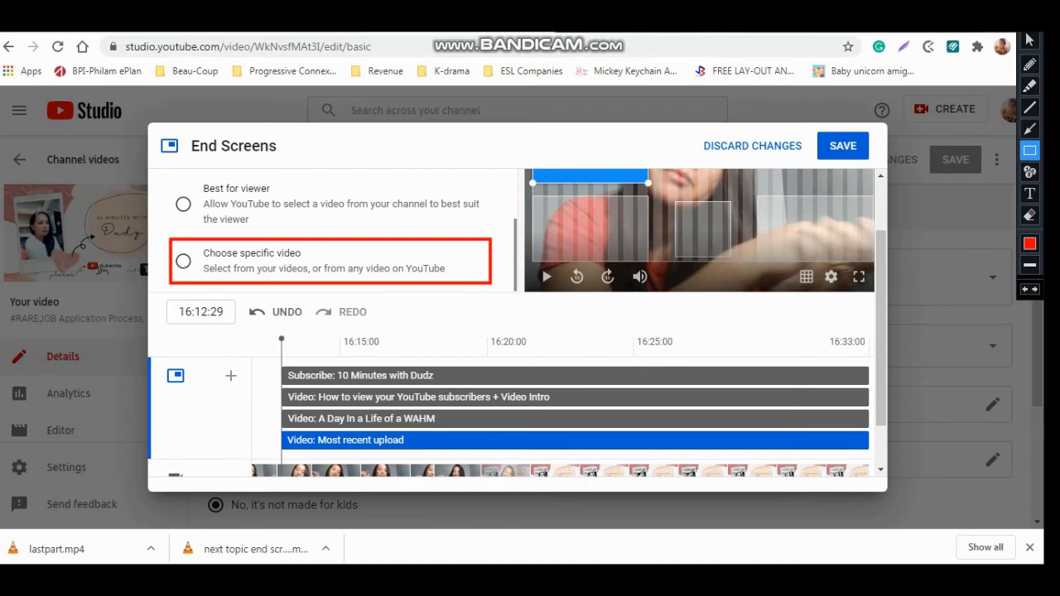
click(1029, 40)
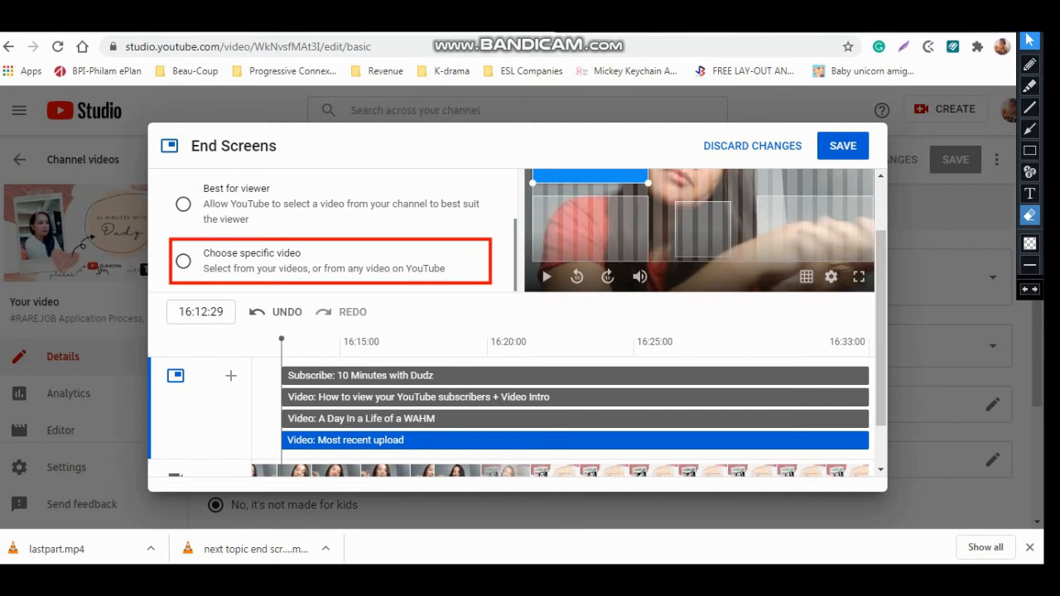
click(1029, 215)
drag(158, 224, 510, 301)
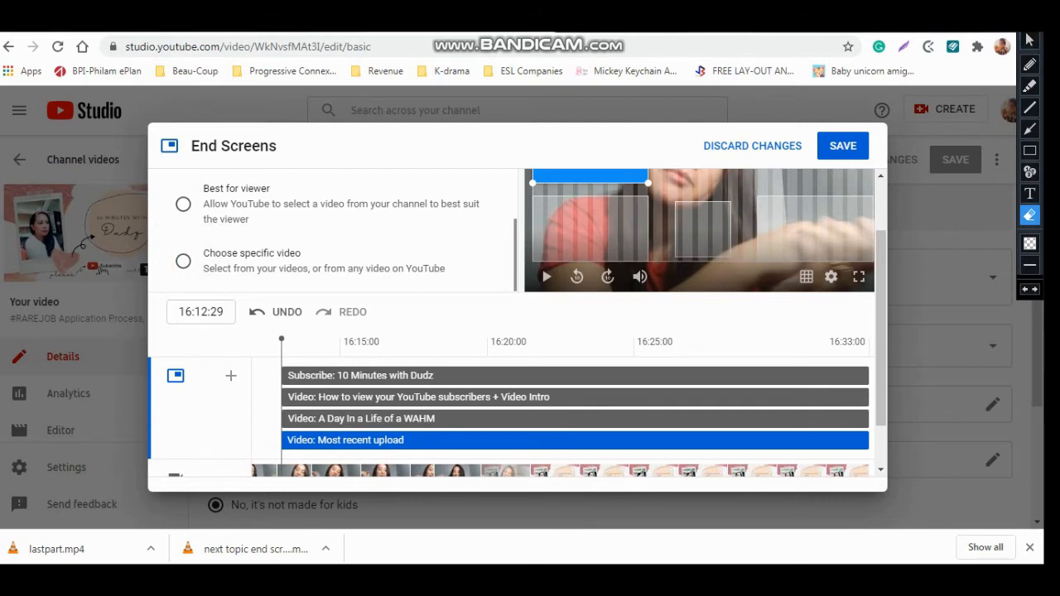
click(1029, 39)
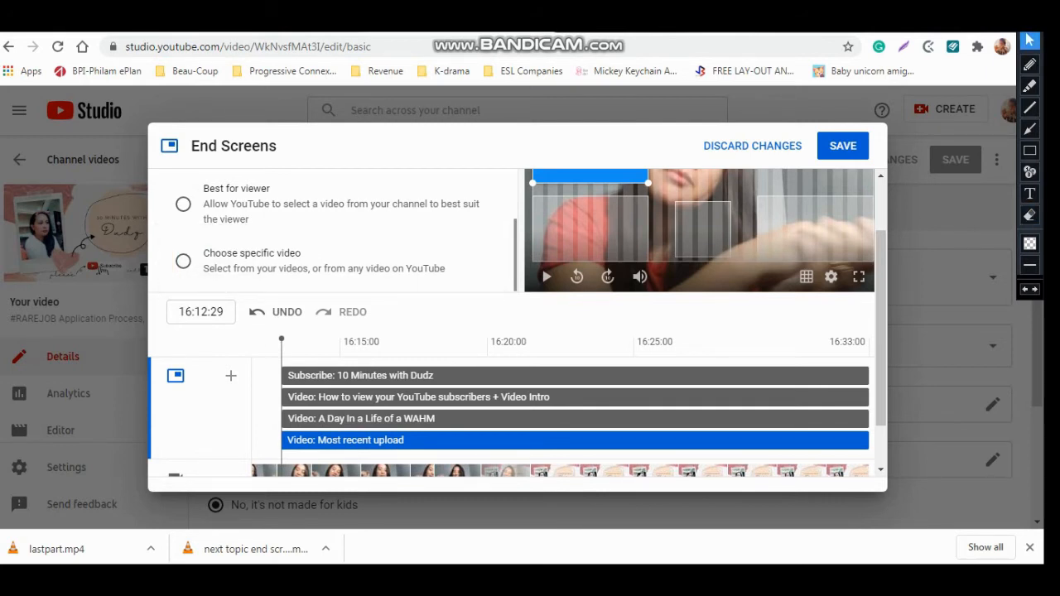
Start choosing a specific video for the element and search all YouTube videos for "sub" and "lucas tv"
click(183, 261)
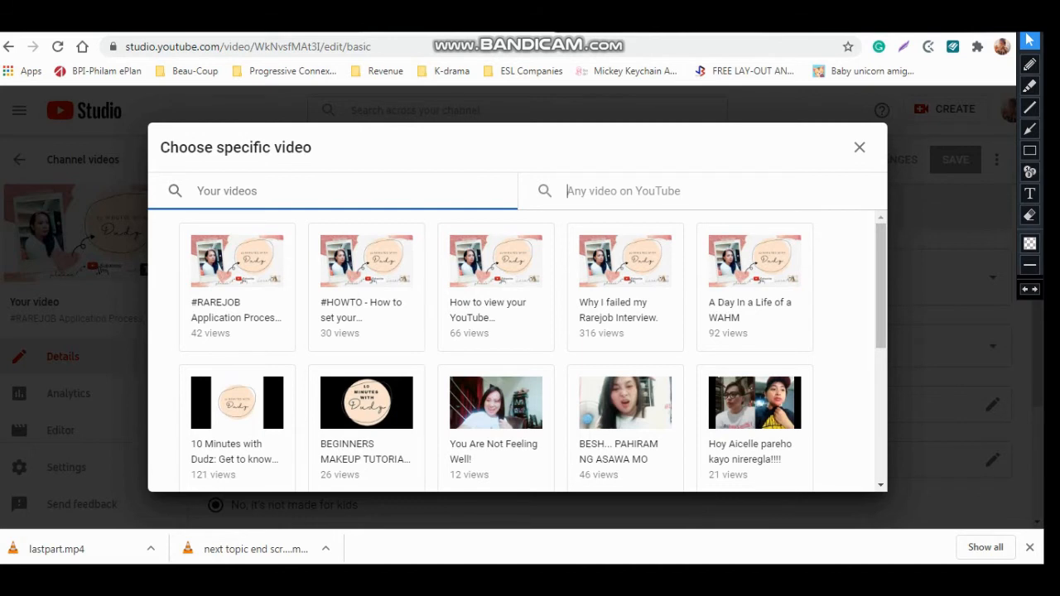
click(567, 190)
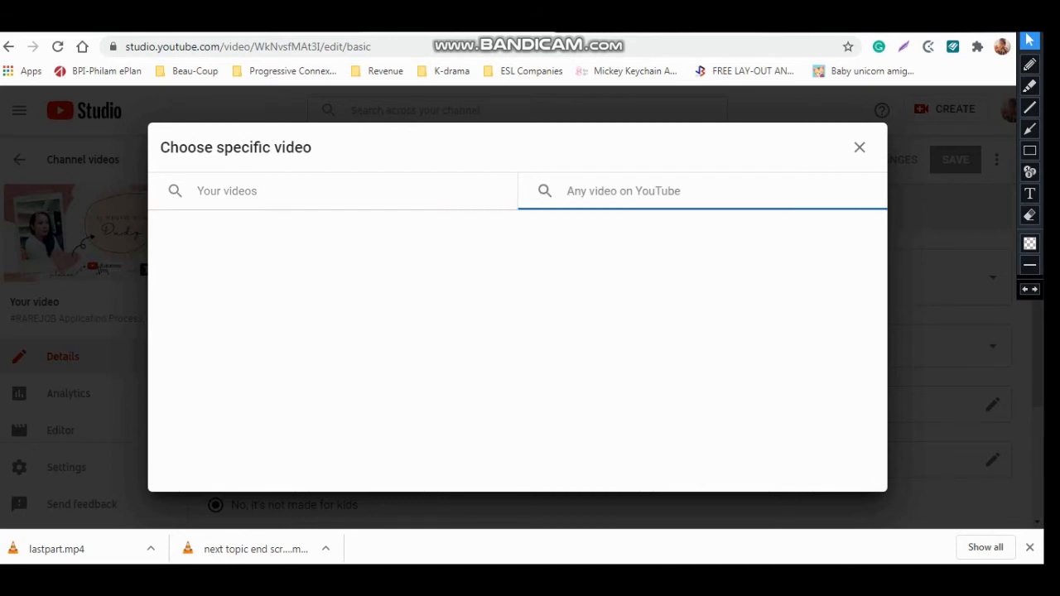
text(sub)
key(BackSpace)
key(BackSpace)
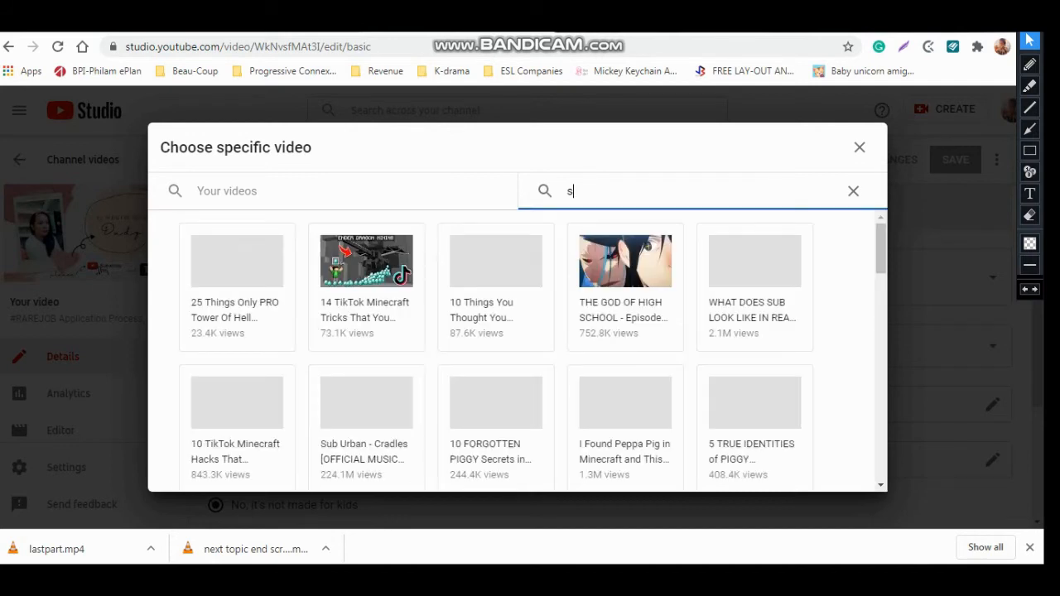
key(BackSpace)
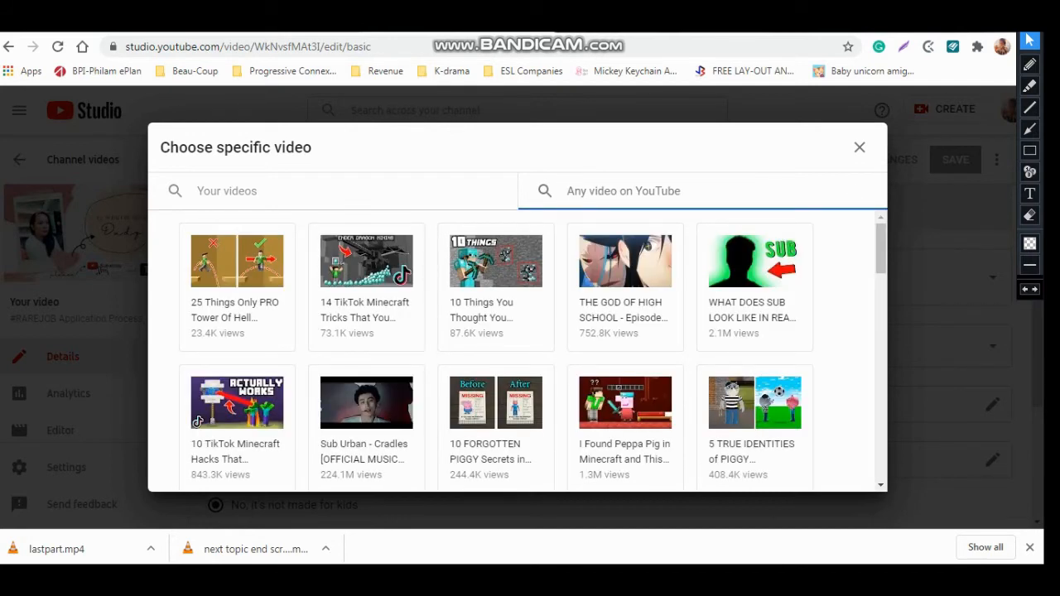
text(lucas)
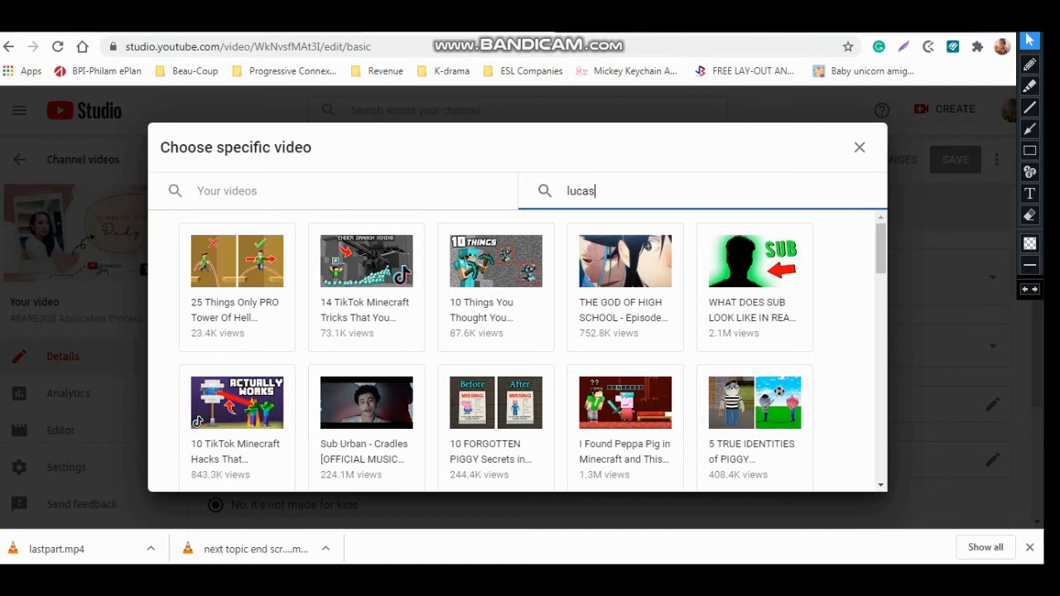
text( tv)
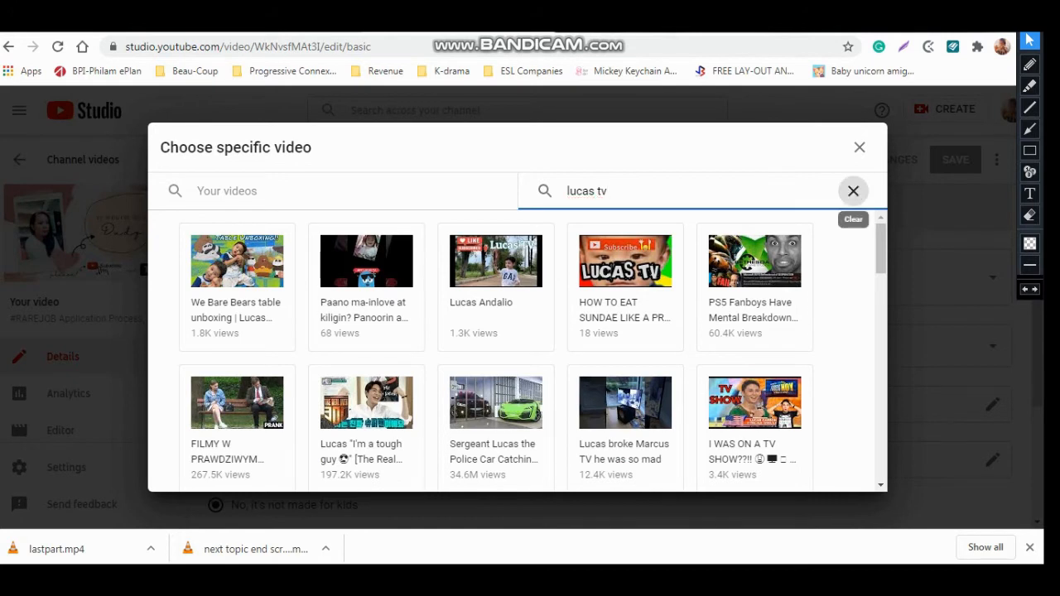
Clear the search and feature the channel's own video "10 Minutes with Dudz: Get to know me first" in the element
click(853, 190)
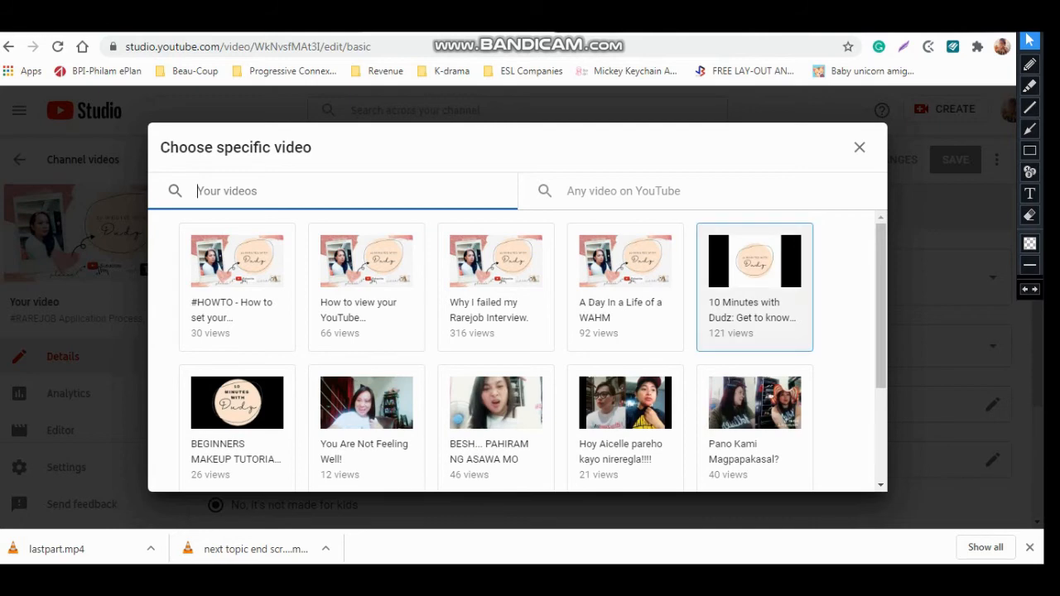
click(755, 286)
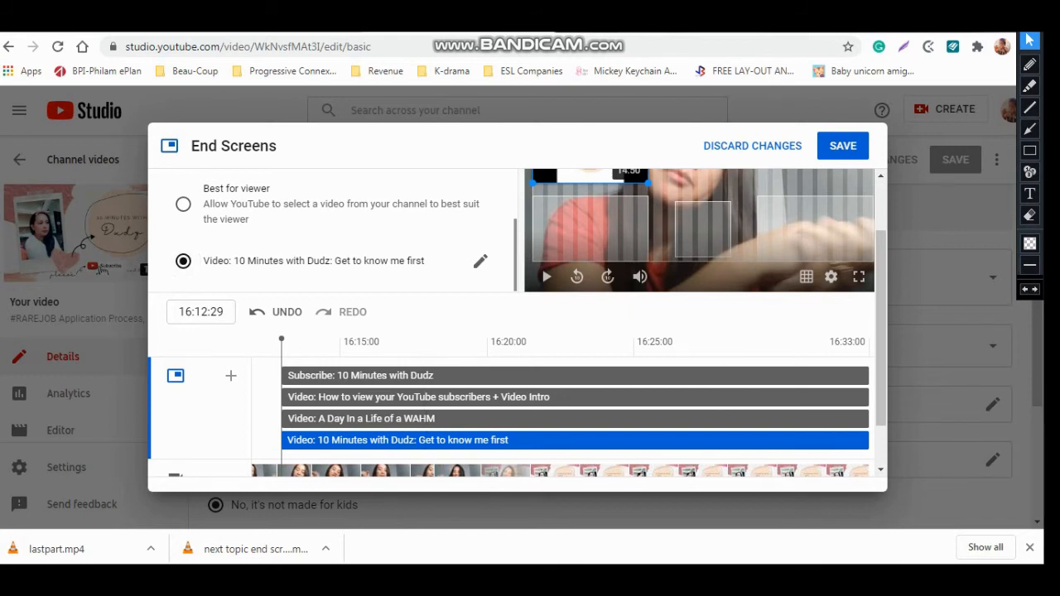
Delete the "10 Minutes with Dudz: Get to know me first" video element from the end screen
click(426, 418)
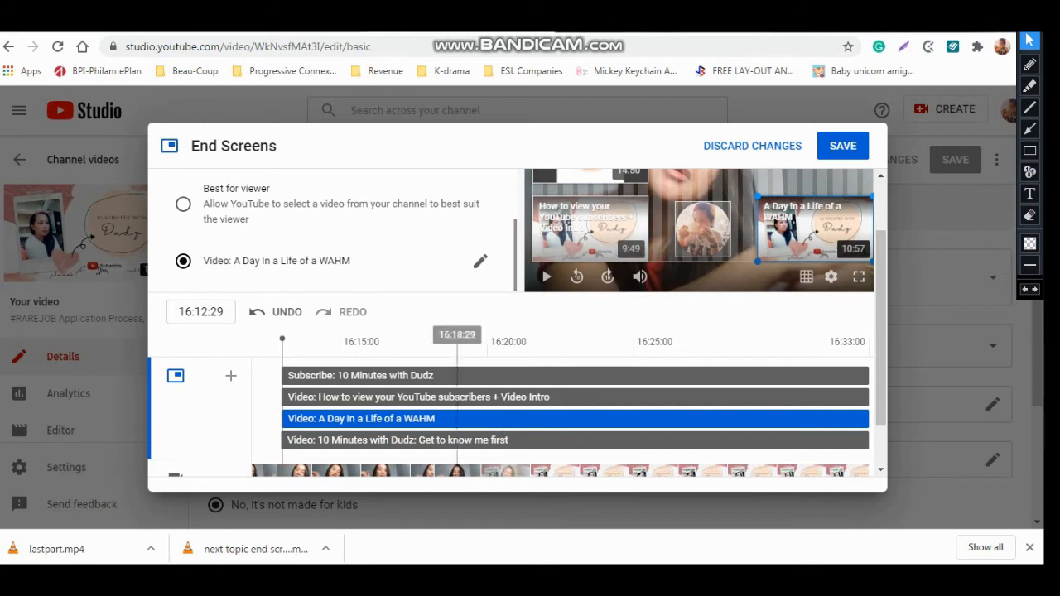
scroll(517, 323, up, 1)
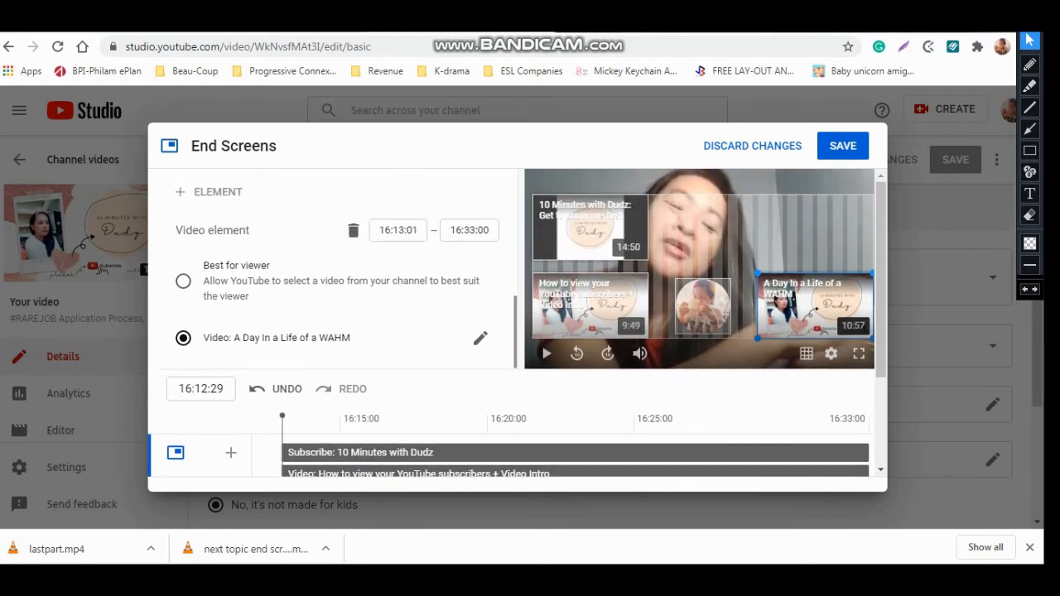
click(589, 225)
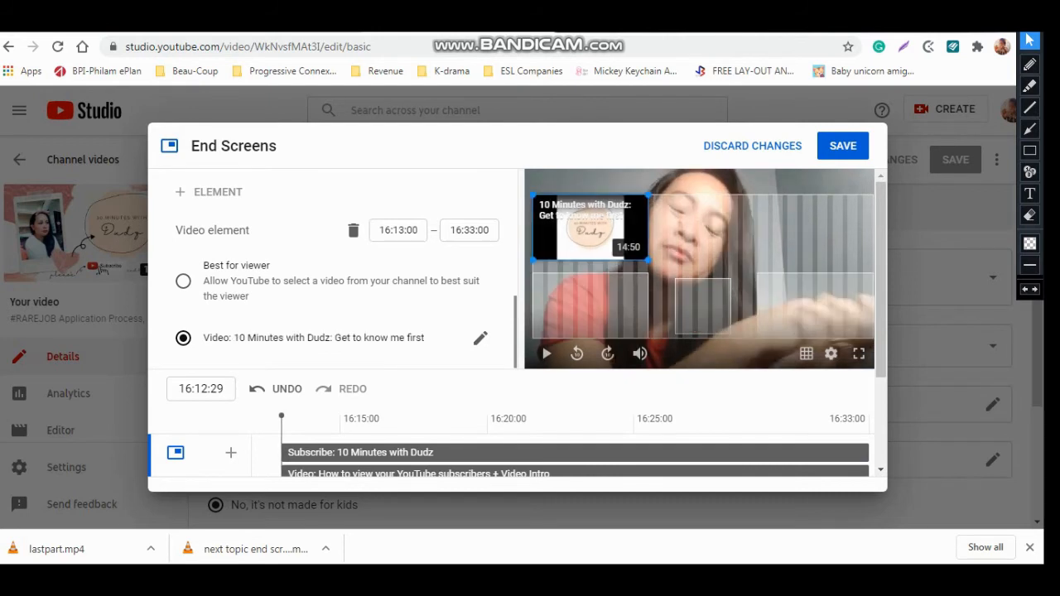
click(353, 231)
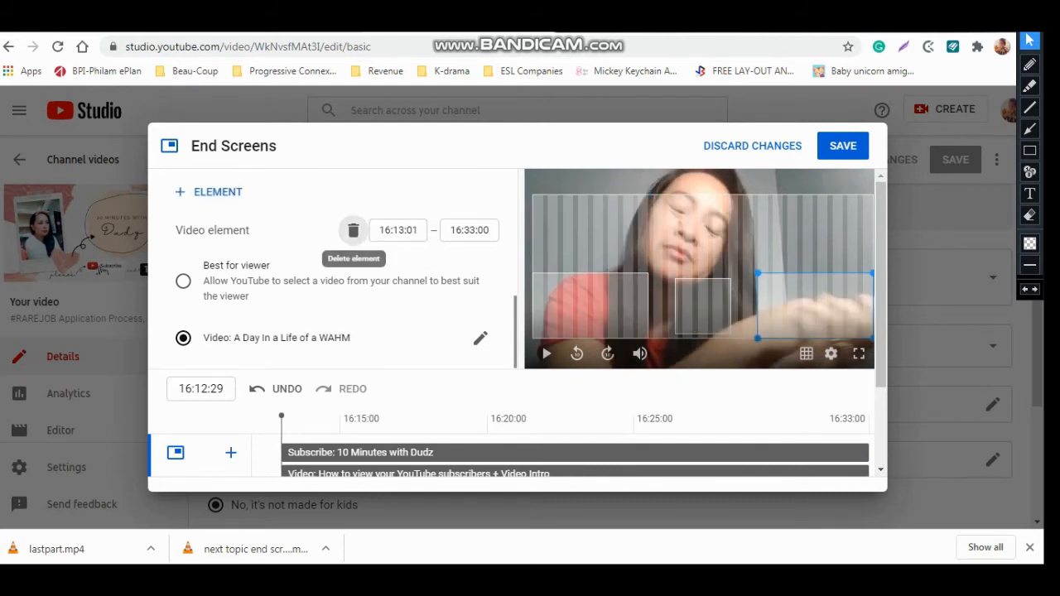
Select the "How to view your YouTube subscribers + Video Intro" element and check its settings and placement in the preview
scroll(528, 364, down, 1)
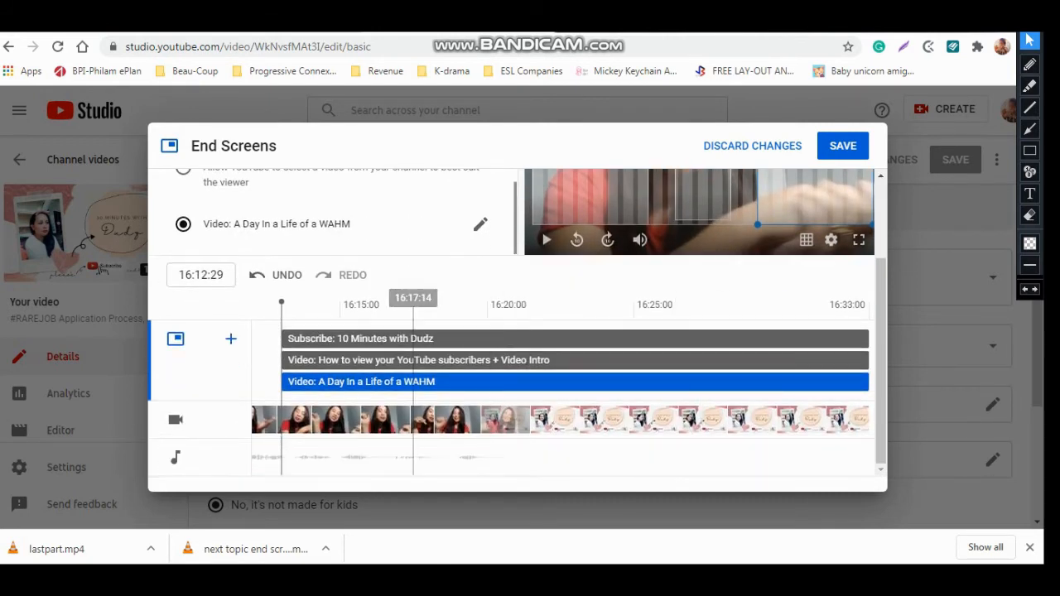
click(414, 359)
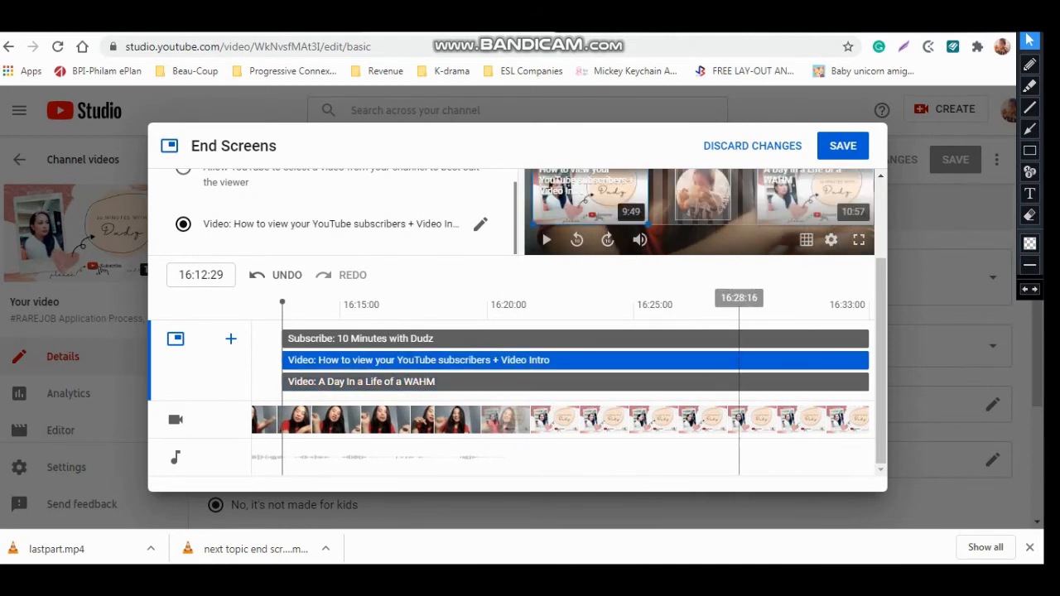
scroll(740, 372, up, 1)
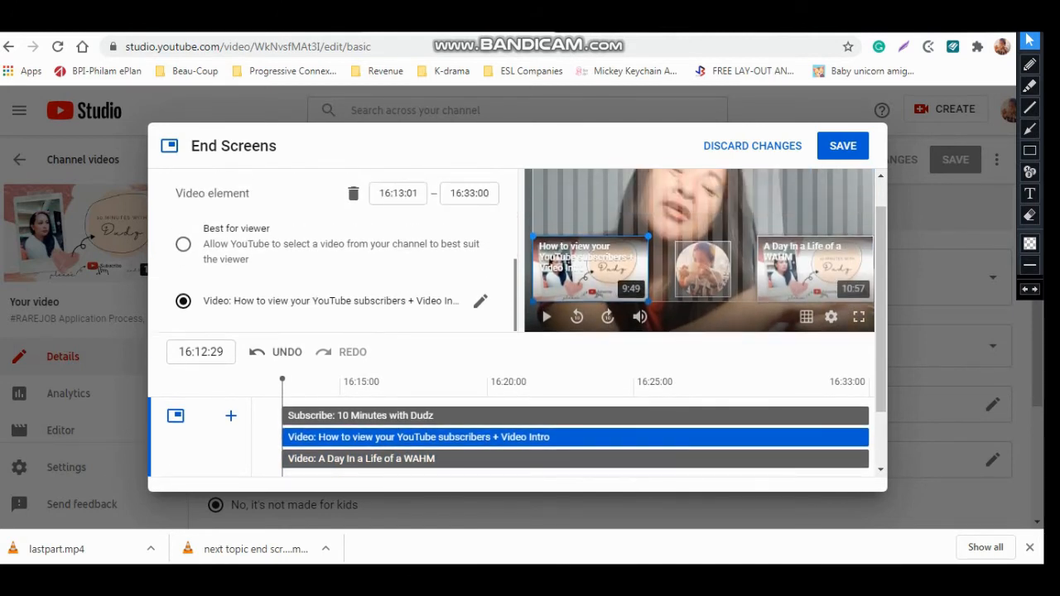
scroll(517, 323, up, 1)
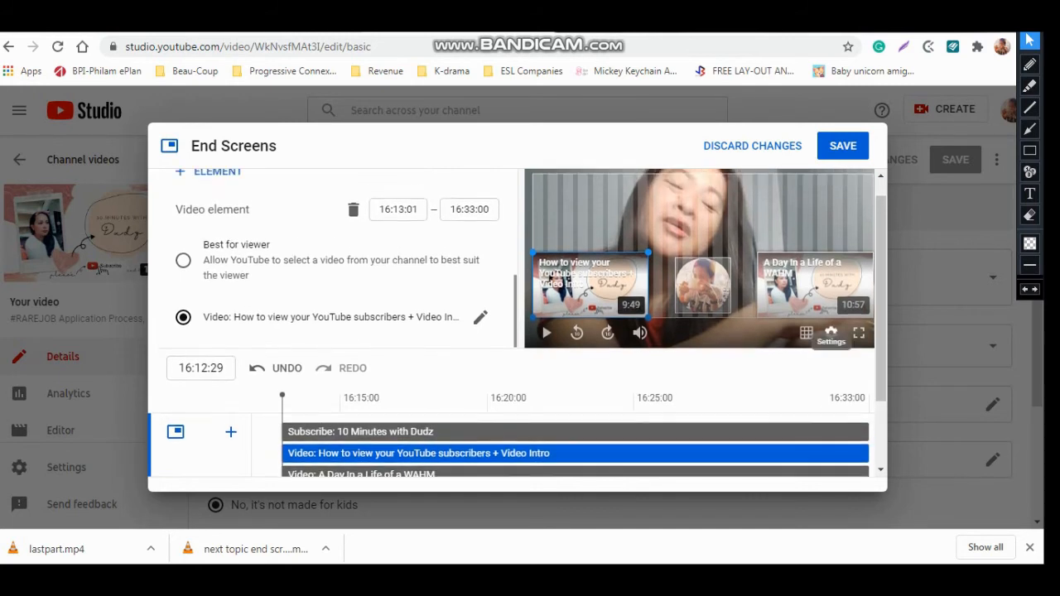